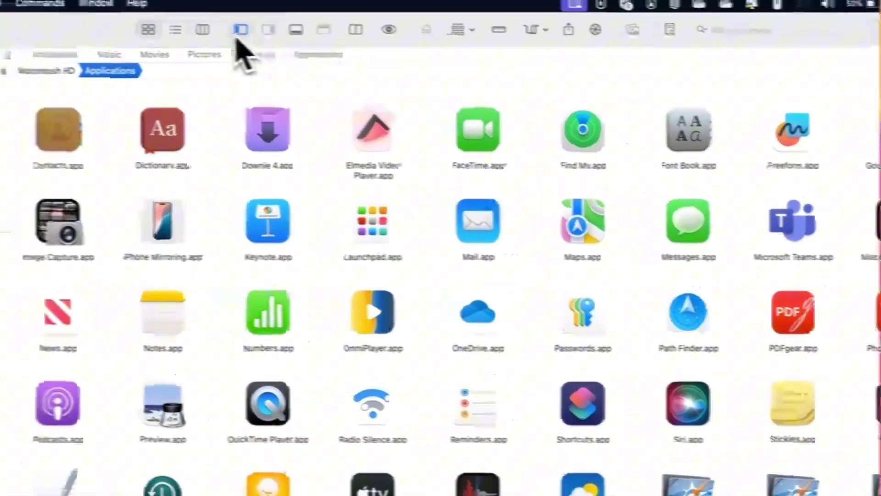
# Add an item to the toolbar from the customization palette and select several files in the folder
pyautogui.rightClick(246, 49)
pyautogui.moveTo(679, 310); pyautogui.dragTo(345, 79)
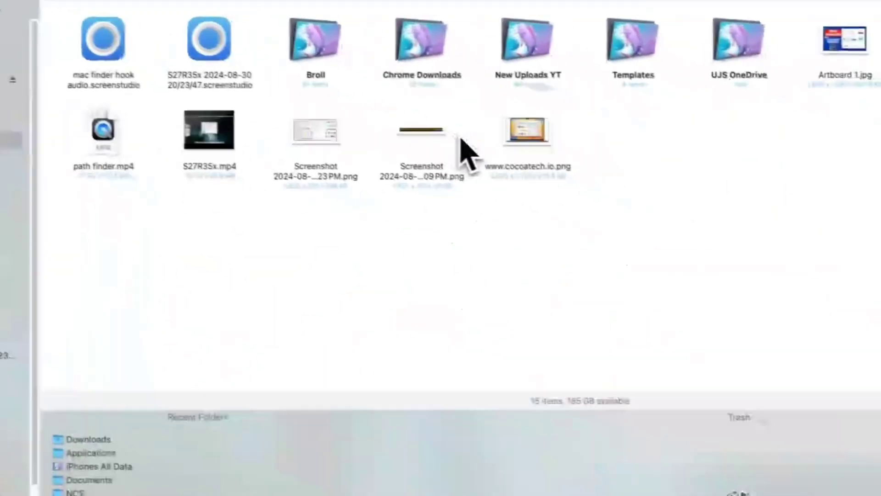
pyautogui.moveTo(252, 90); pyautogui.dragTo(585, 369)
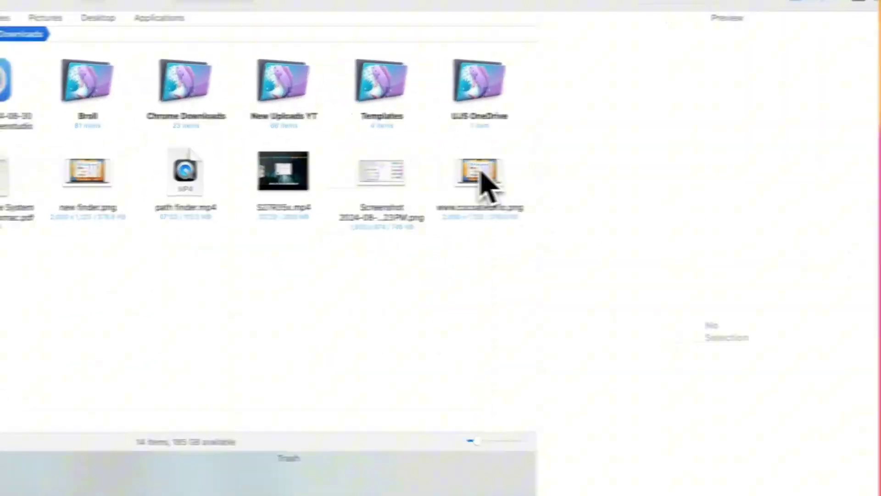
pyautogui.click(646, 181)
pyautogui.click(268, 180)
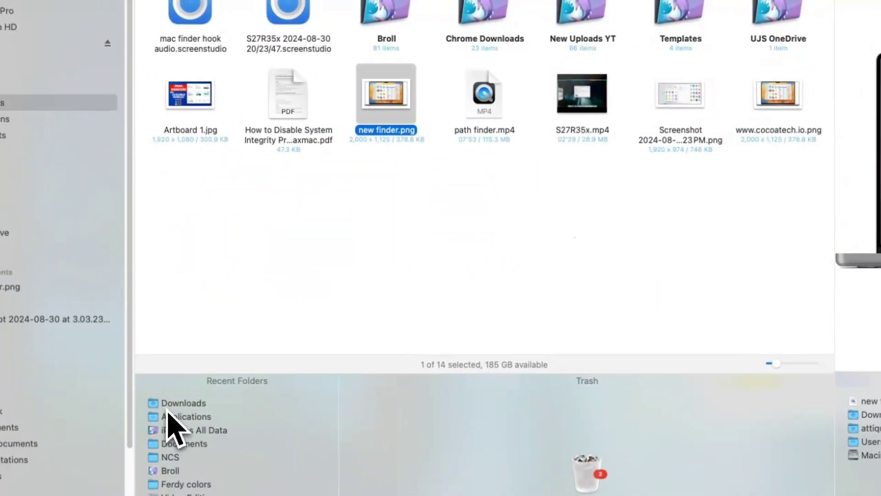
pyautogui.click(180, 417)
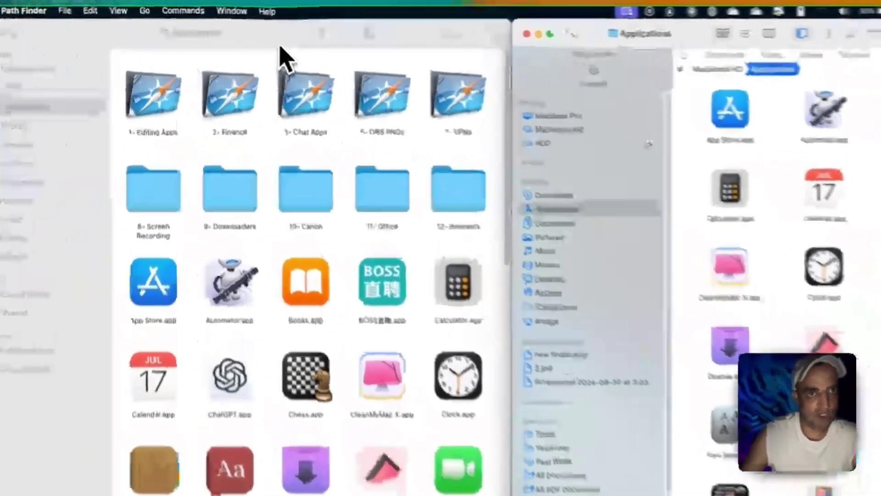
# Close the Finder window and move the Path Finder window to the top-left of the screen
pyautogui.click(279, 42)
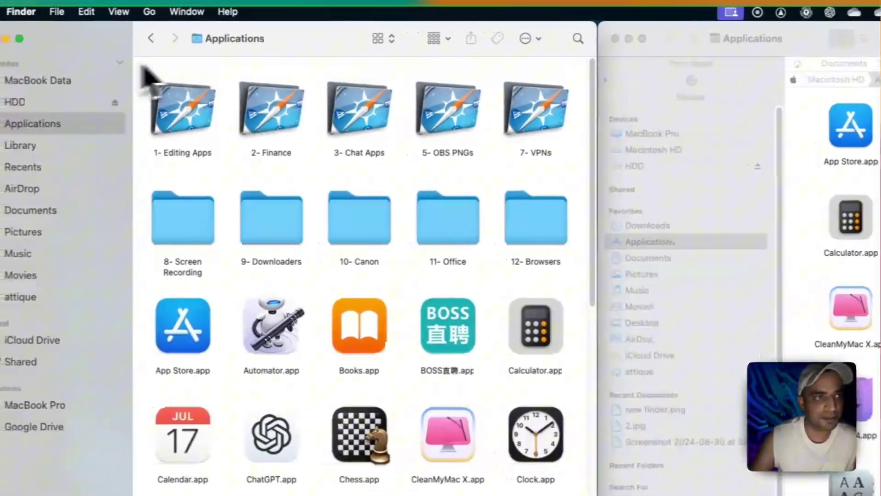
pyautogui.click(24, 38)
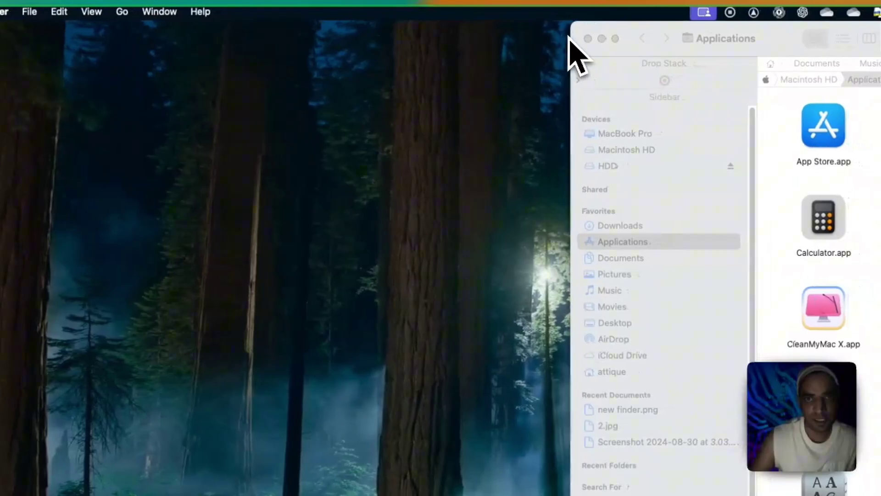
pyautogui.moveTo(576, 43); pyautogui.dragTo(31, 28)
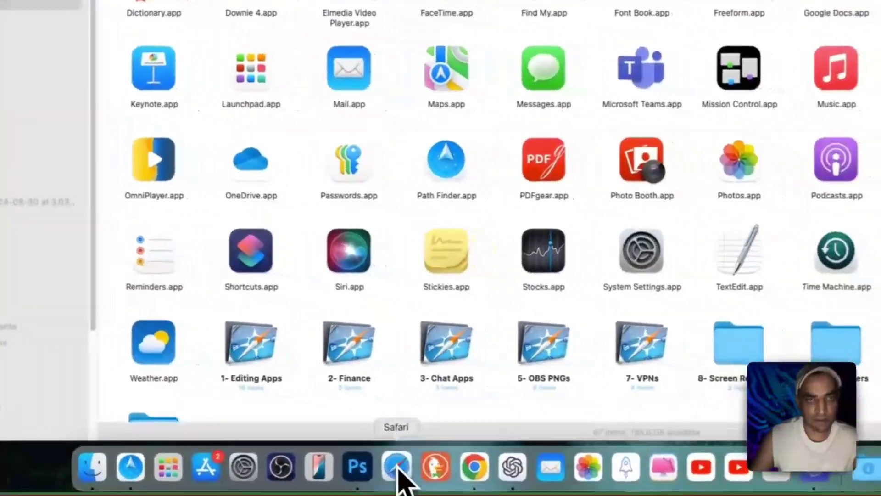
# View the Cocoatech site in Safari, hide Safari with Cmd+M, and show Downloads in Path Finder
pyautogui.click(404, 478)
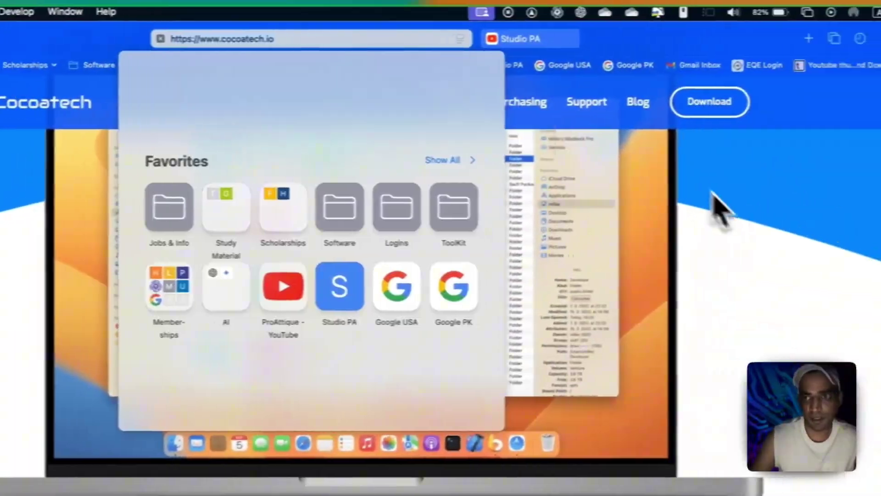
pyautogui.click(712, 195)
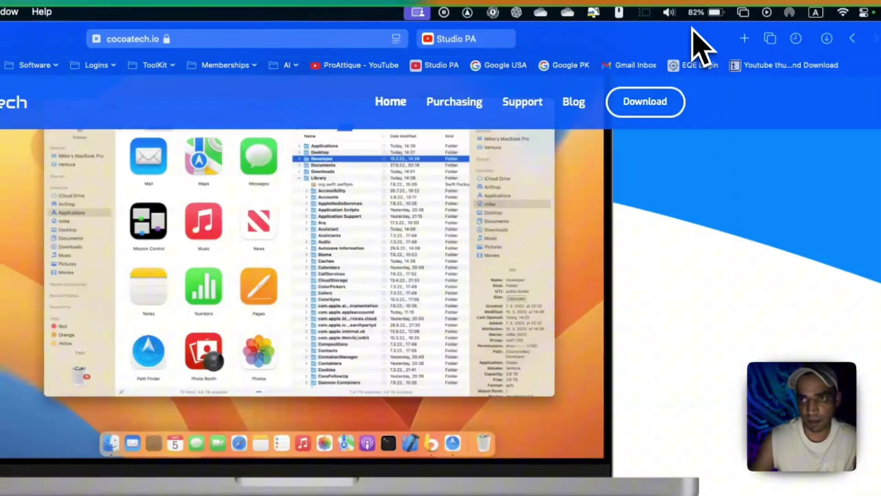
pyautogui.press('super+m')
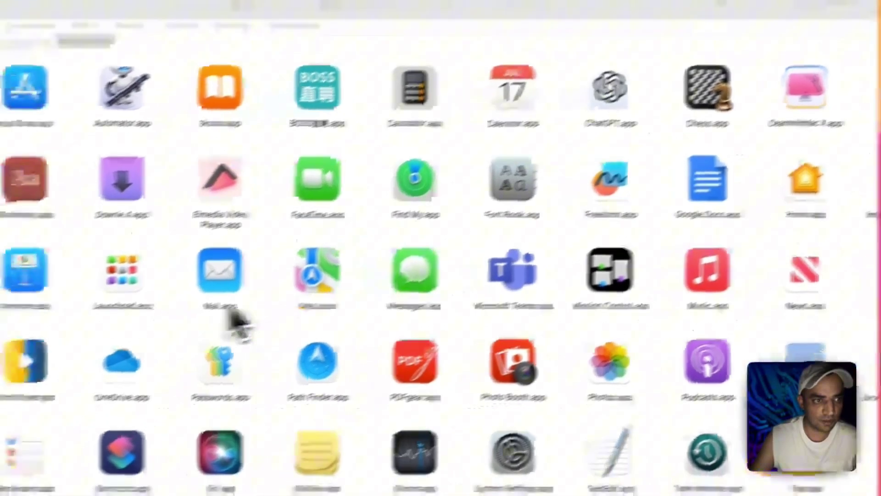
pyautogui.press('super+alt+l')
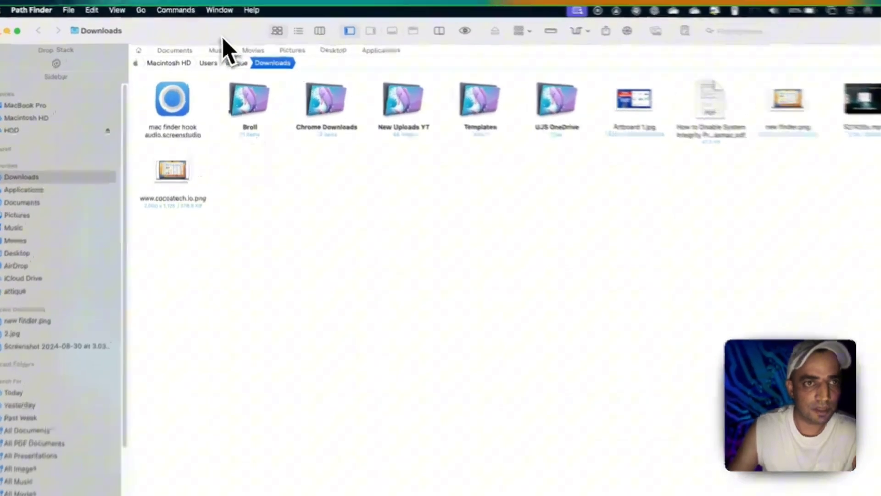
# Add the Action and Applications items to the toolbar and try the applications list
pyautogui.rightClick(213, 27)
pyautogui.click(290, 102)
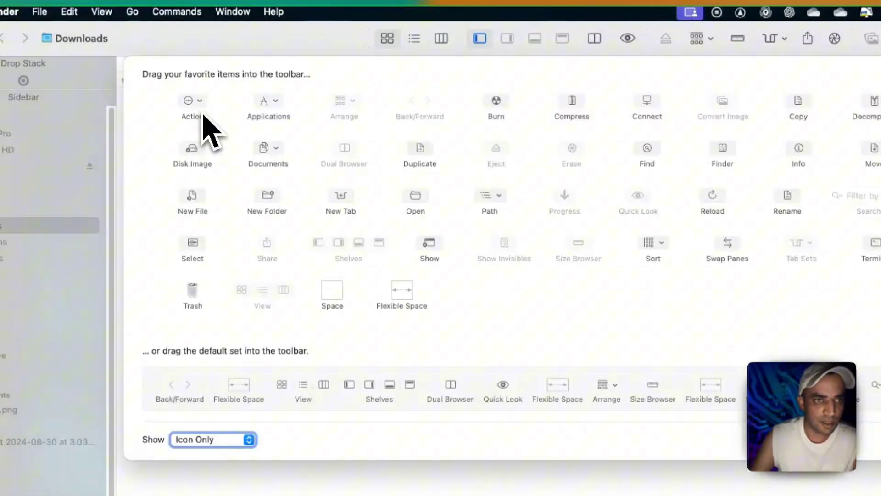
pyautogui.moveTo(200, 120); pyautogui.dragTo(197, 35)
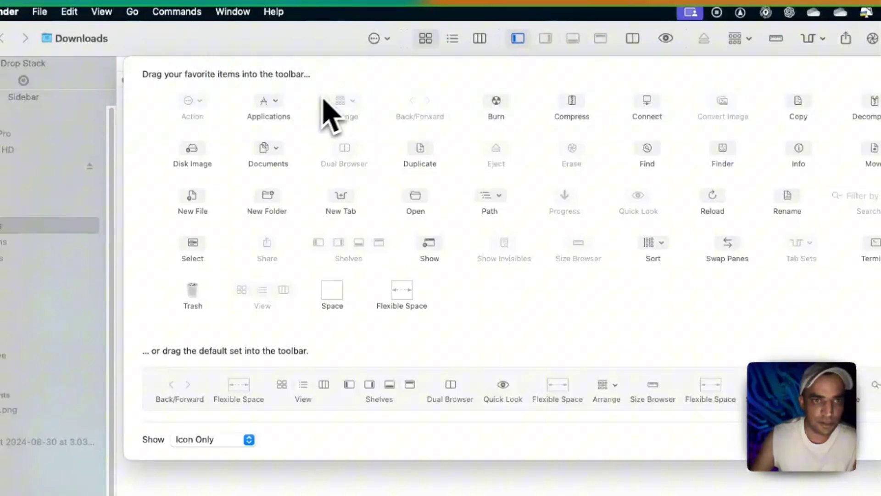
pyautogui.moveTo(268, 107); pyautogui.dragTo(310, 38)
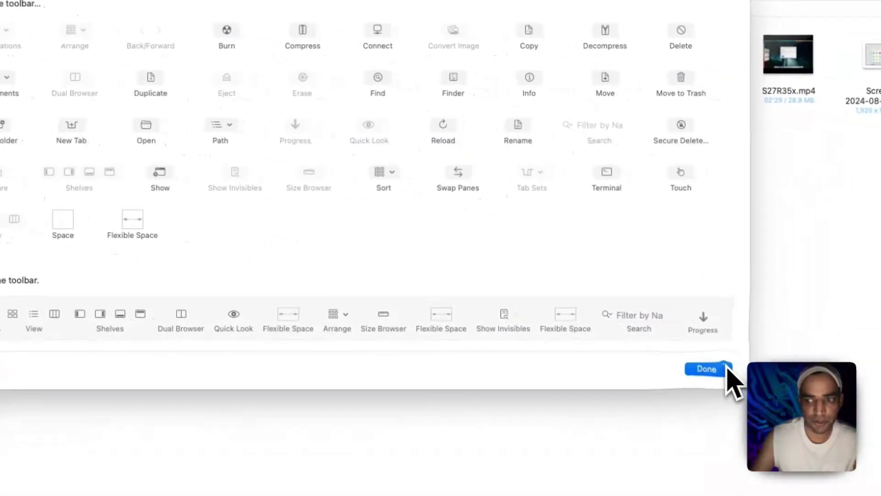
pyautogui.click(723, 367)
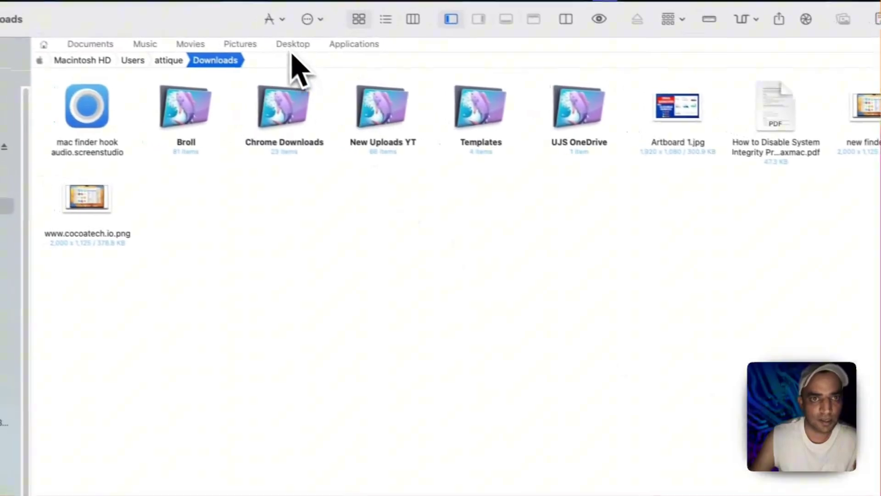
pyautogui.click(274, 19)
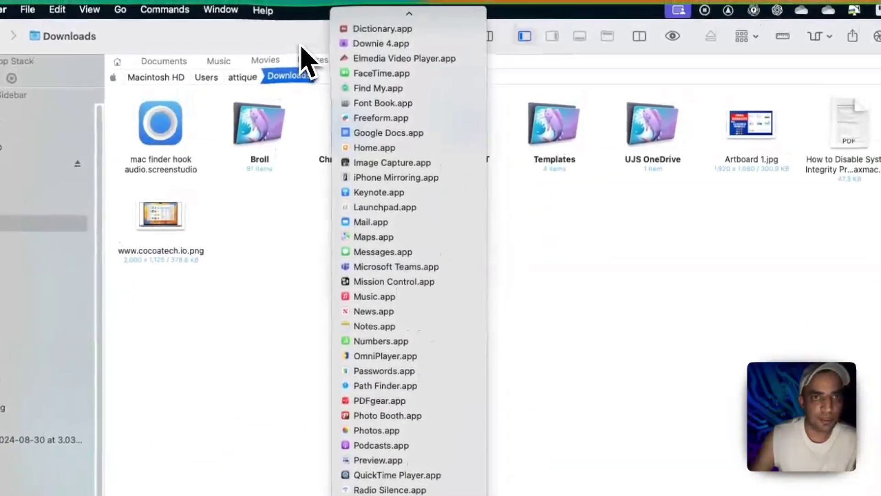
# Customize the toolbar again and drag the Applications and Action items back off it
pyautogui.rightClick(301, 44)
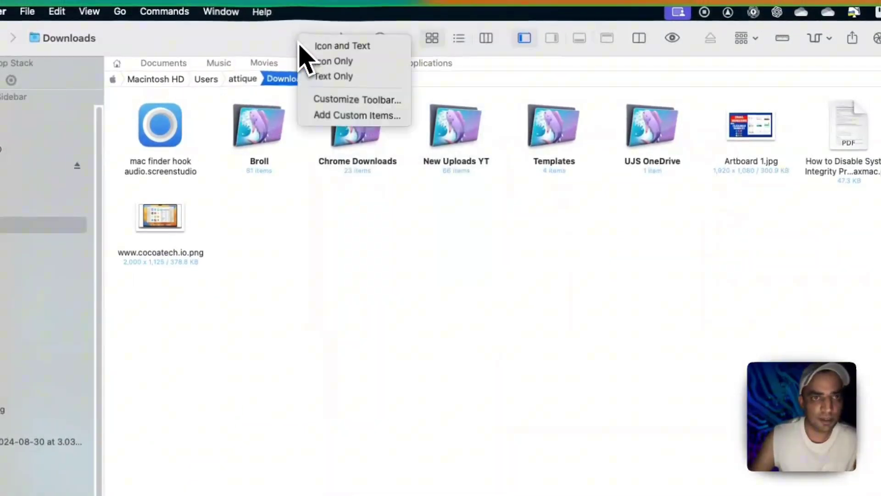
pyautogui.click(328, 101)
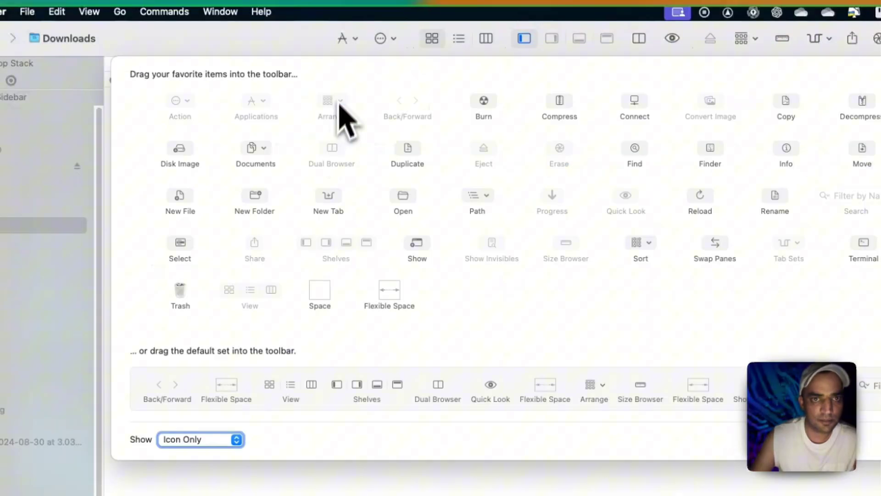
pyautogui.moveTo(346, 44); pyautogui.dragTo(429, 297)
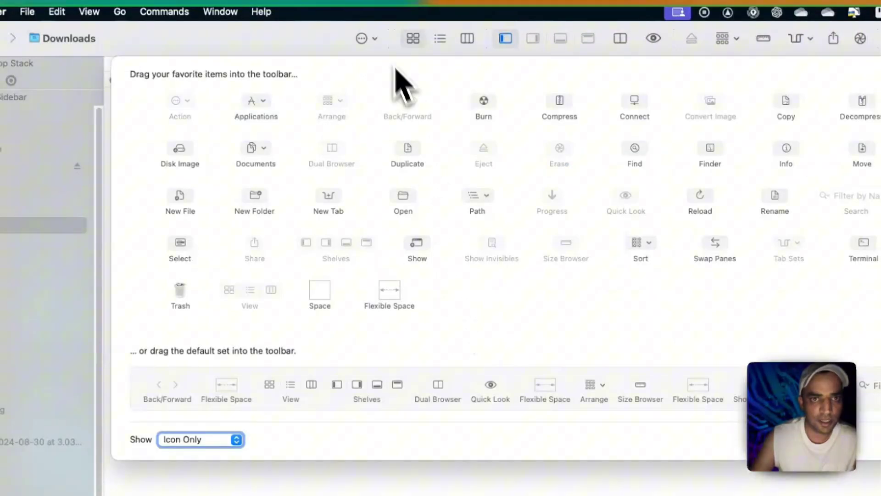
pyautogui.moveTo(365, 47); pyautogui.dragTo(460, 276)
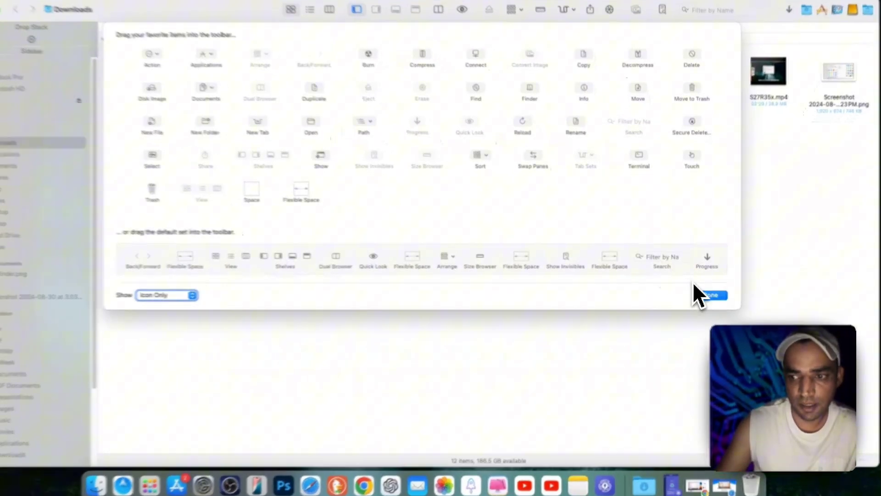
# Finish toolbar customization and visit the TikTok Uploads folder, Library and Applications via toolbar shortcuts
pyautogui.click(706, 296)
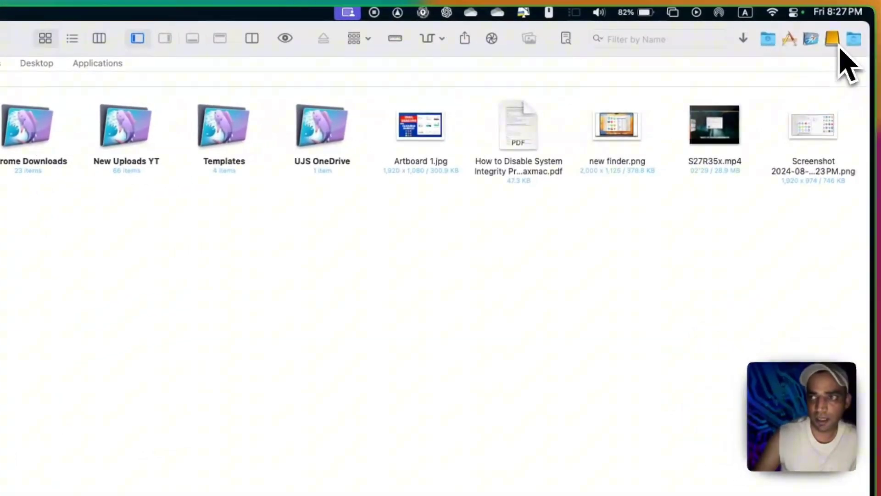
pyautogui.click(838, 45)
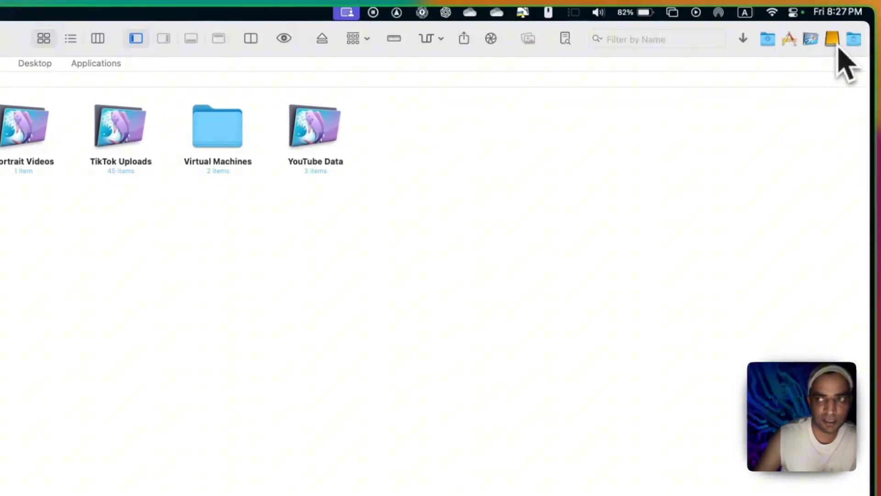
pyautogui.click(860, 49)
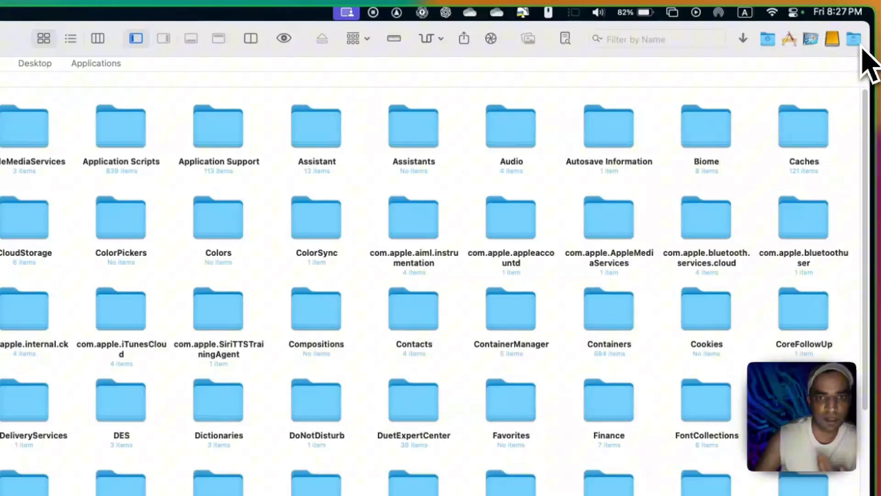
pyautogui.click(790, 48)
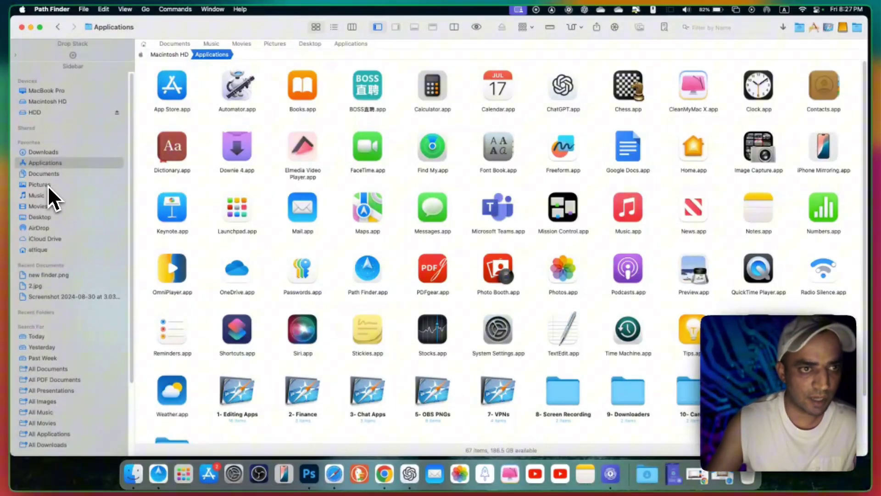
# Add the home folder as a custom toolbar shortcut and open it to show its subfolders
pyautogui.click(43, 152)
pyautogui.rightClick(269, 30)
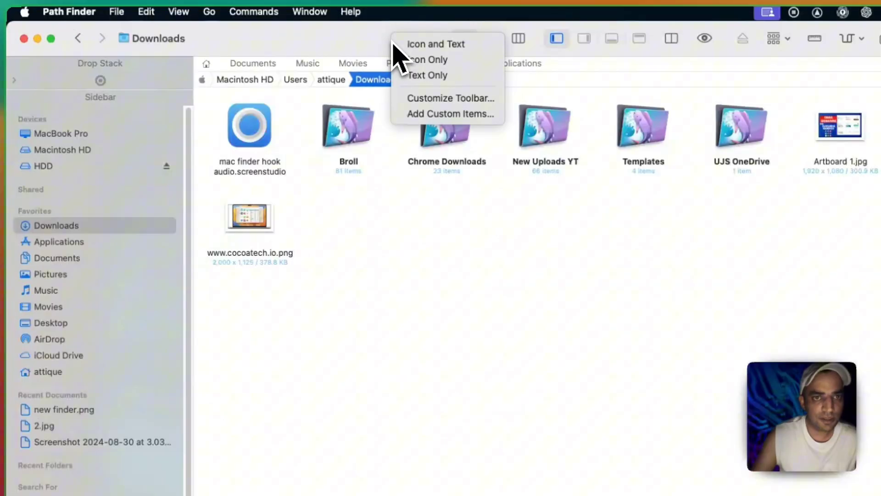
pyautogui.click(431, 115)
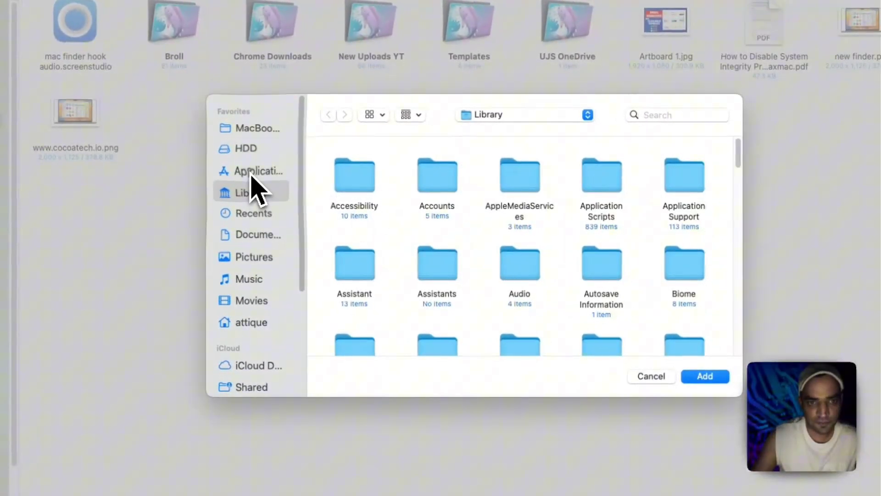
pyautogui.click(268, 173)
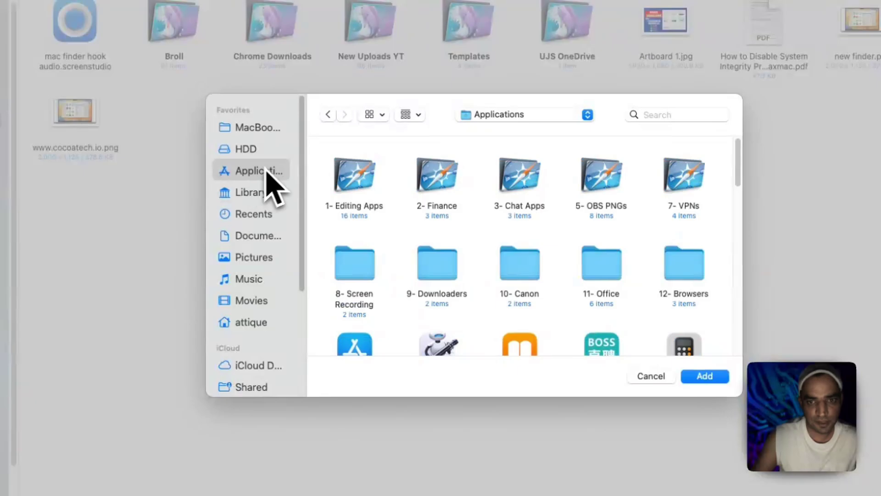
pyautogui.click(256, 324)
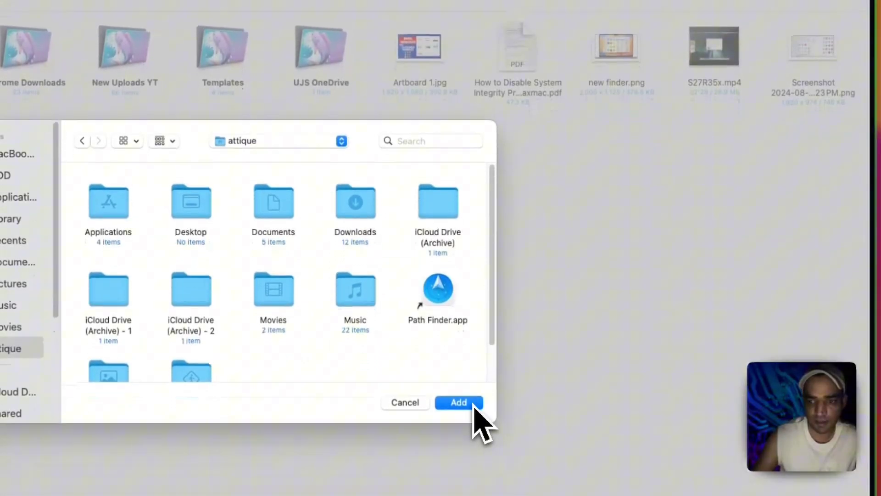
pyautogui.click(475, 461)
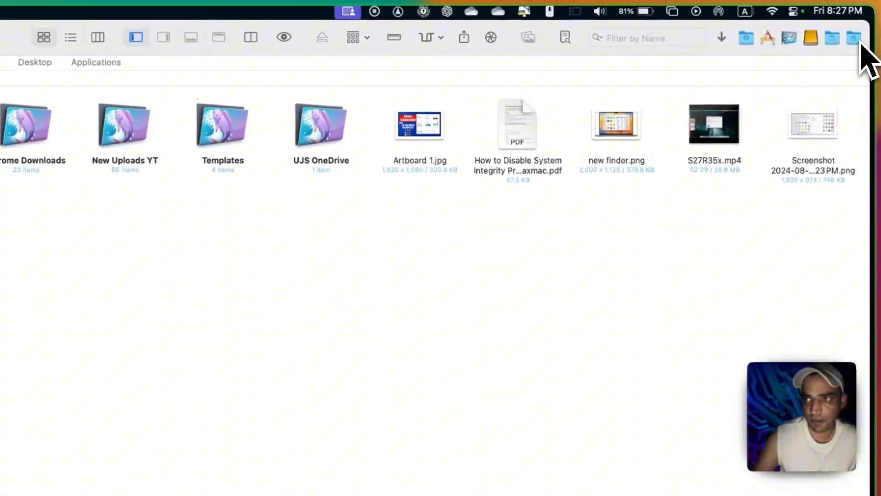
pyautogui.click(854, 38)
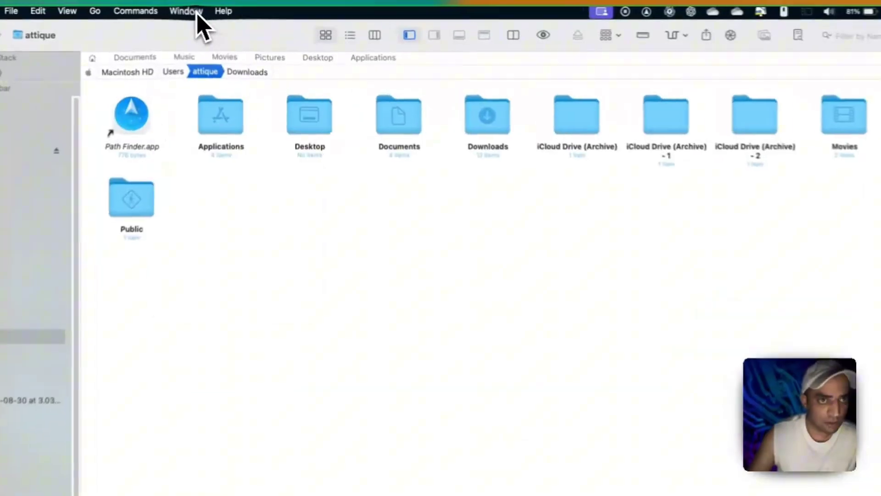
# From Window > Modules, drag the Trash module into the bottom pane of the window
pyautogui.click(220, 9)
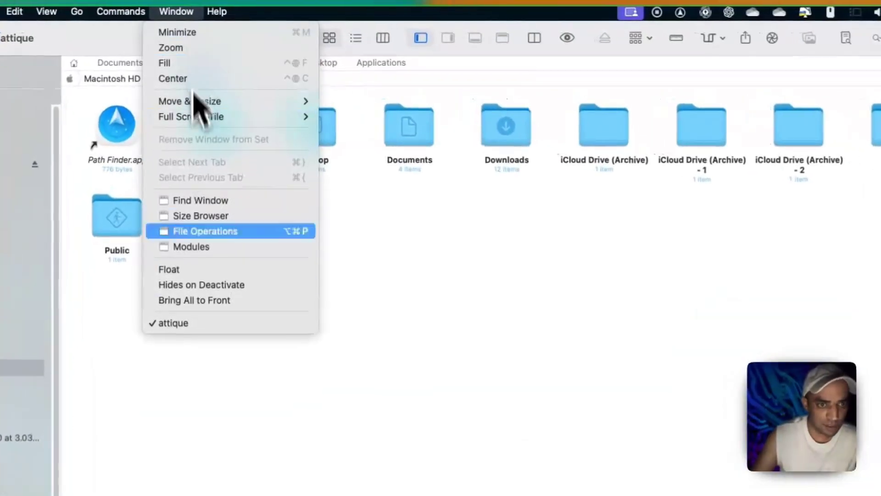
pyautogui.click(212, 254)
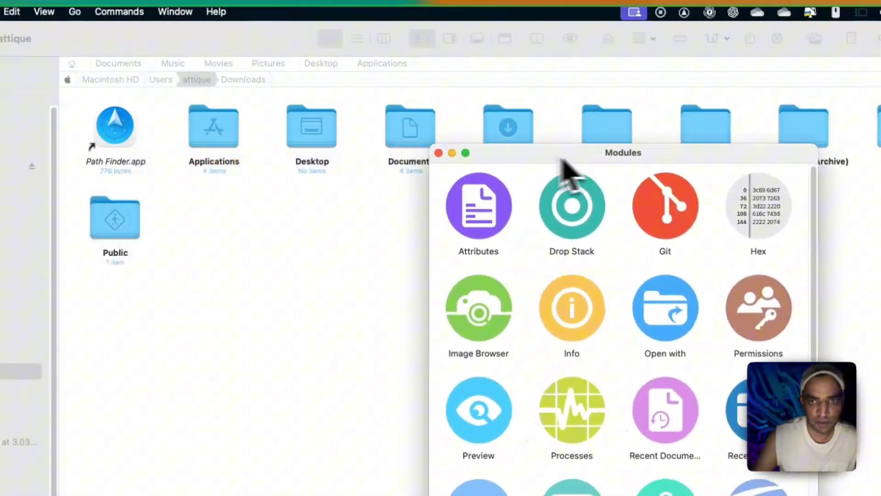
pyautogui.moveTo(221, 193); pyautogui.dragTo(662, 83)
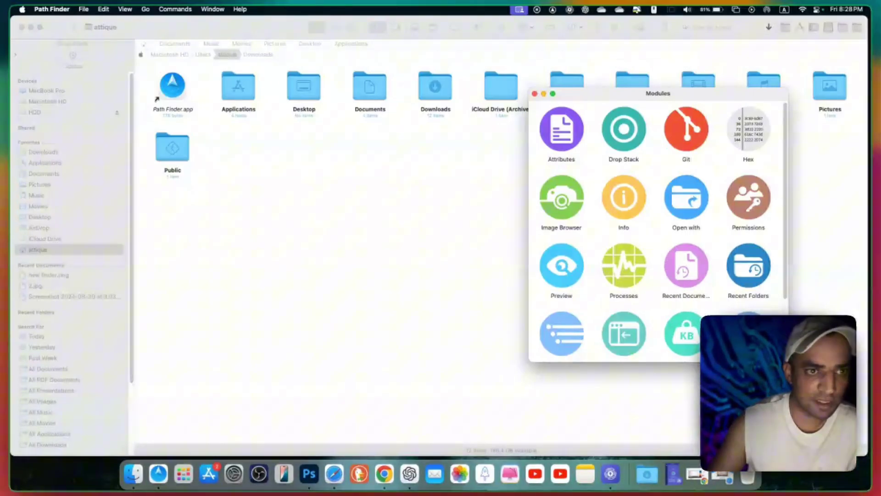
pyautogui.scroll(-3, 575, 245)
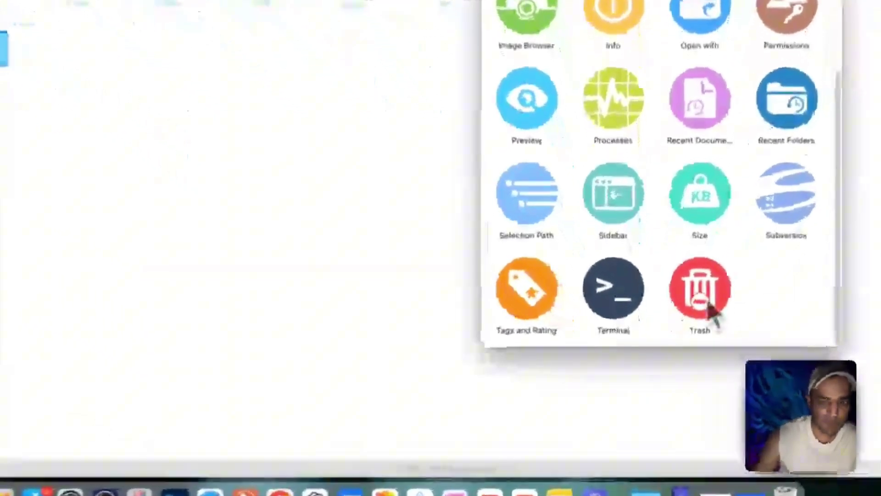
pyautogui.moveTo(691, 335); pyautogui.dragTo(293, 393)
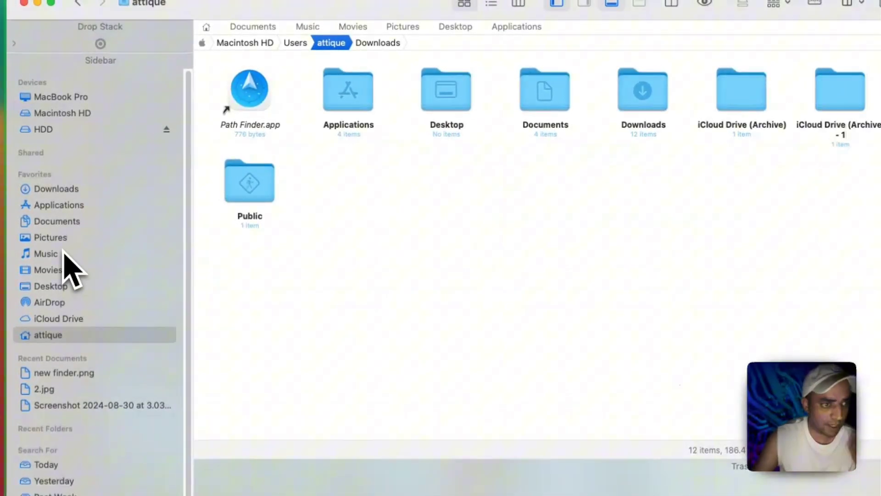
# In Downloads, drag new finder.png onto the Trash pane and undo it with Cmd+Z
pyautogui.click(62, 221)
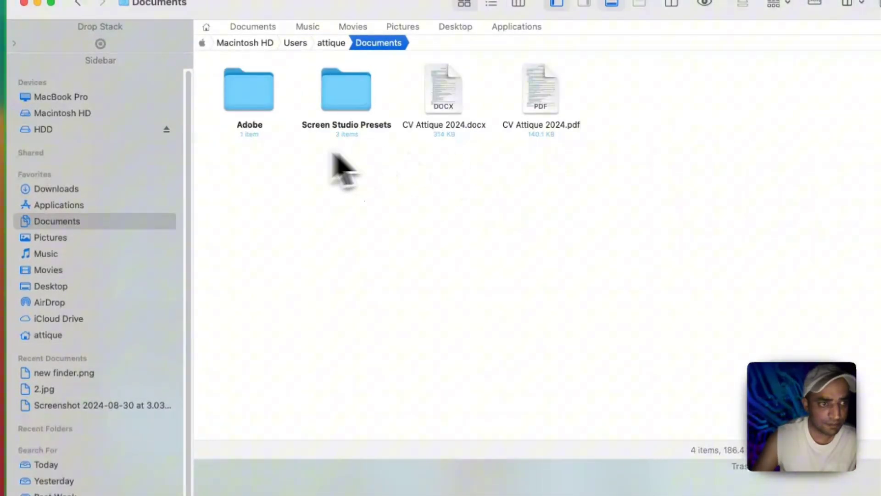
pyautogui.click(141, 189)
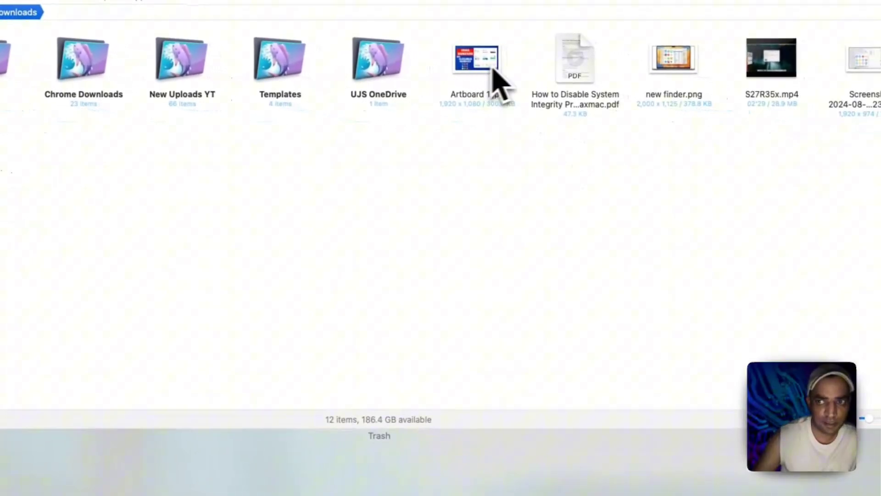
pyautogui.moveTo(674, 59); pyautogui.dragTo(494, 435)
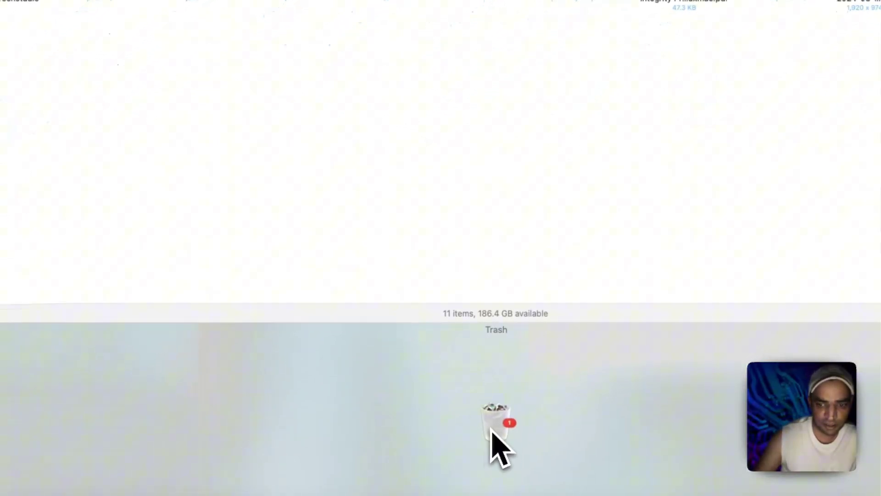
pyautogui.press('super+z')
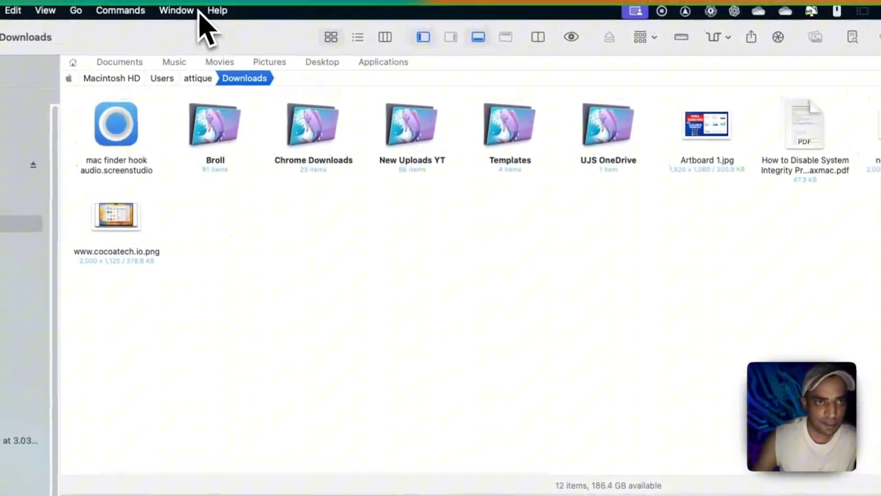
pyautogui.click(180, 12)
# Place the Preview module in the right pane and preview Artboard 1.jpg, then move the selection to Templates
pyautogui.click(206, 249)
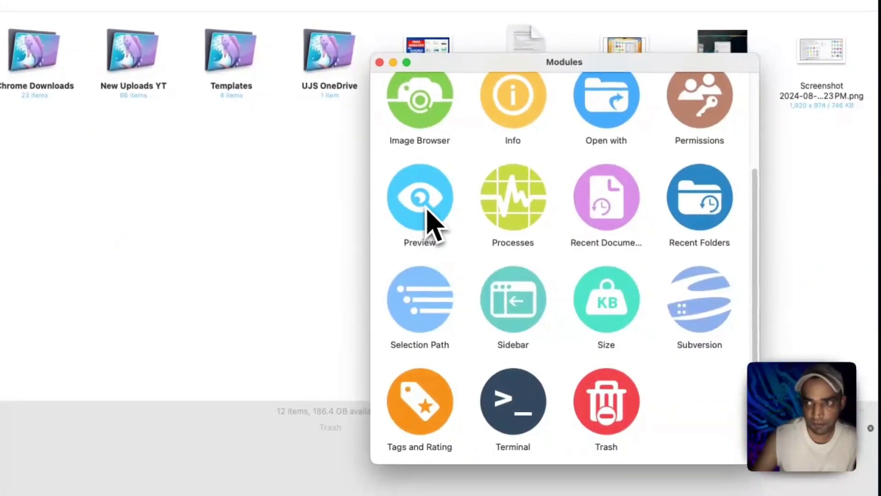
pyautogui.moveTo(465, 227)
pyautogui.mouseDown()
pyautogui.moveTo(848, 274)
pyautogui.moveTo(826, 276)
pyautogui.mouseUp()
pyautogui.click(497, 124)
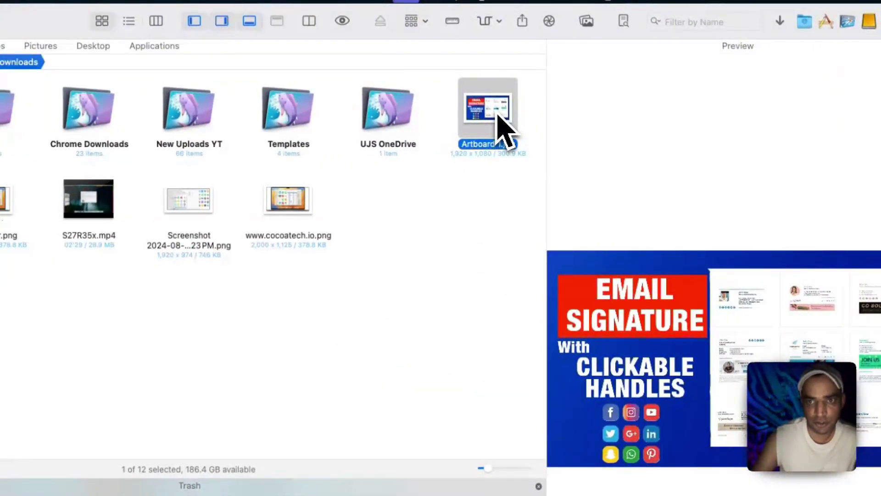
pyautogui.press('Left')
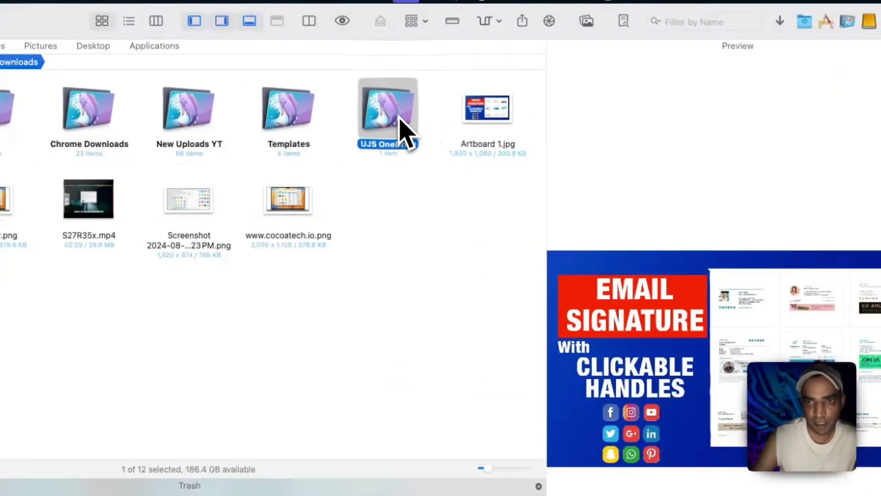
pyautogui.press('Left')
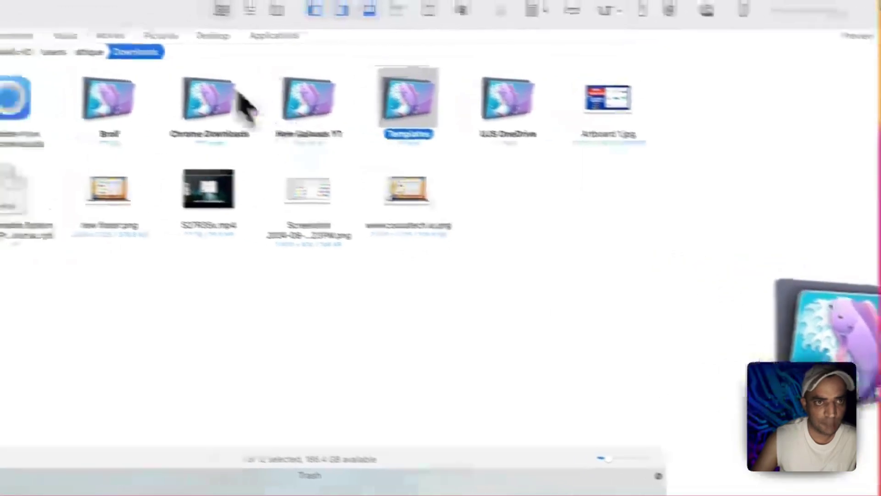
# From Window > Modules, drag Recent Folders into the bottom shelf beside Trash and clear the selection
pyautogui.click(199, 12)
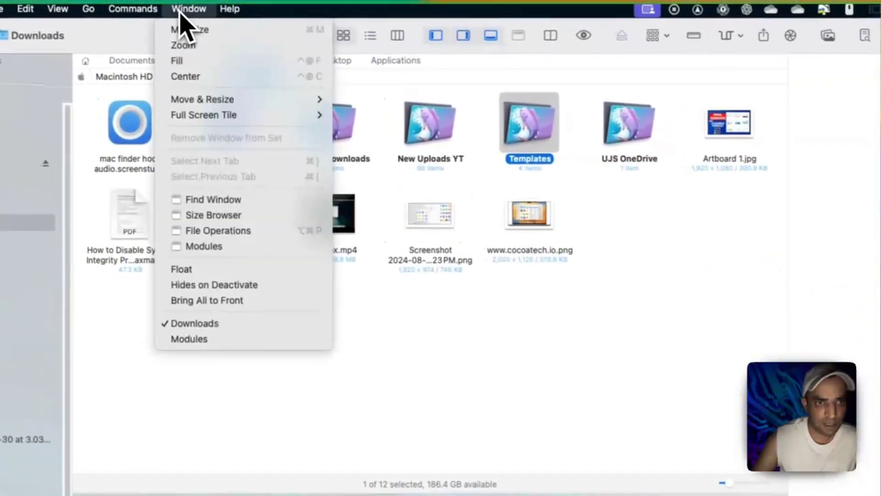
pyautogui.click(277, 249)
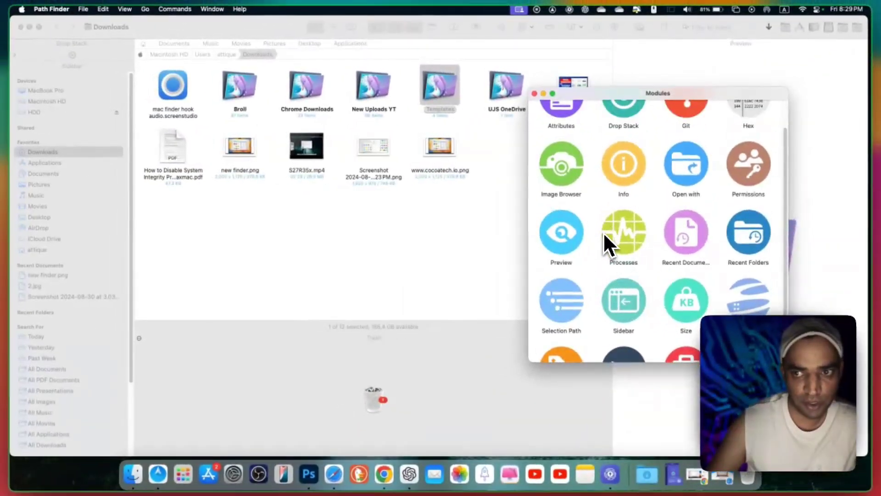
pyautogui.scroll(1, 603, 236)
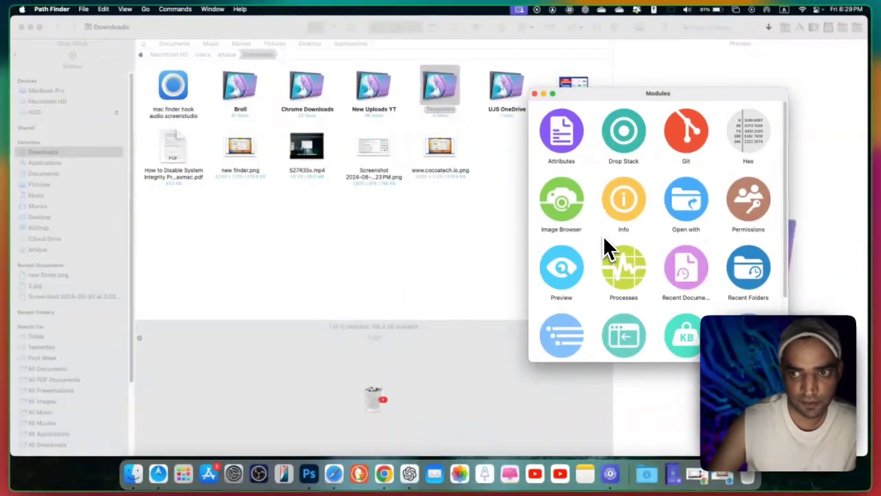
pyautogui.scroll(-3, 679, 187)
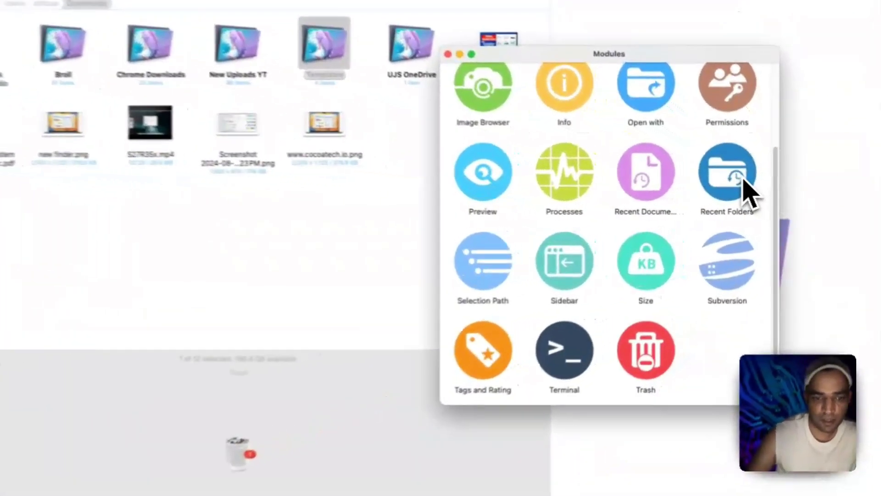
pyautogui.moveTo(745, 189)
pyautogui.mouseDown()
pyautogui.moveTo(231, 392)
pyautogui.moveTo(233, 378)
pyautogui.mouseUp()
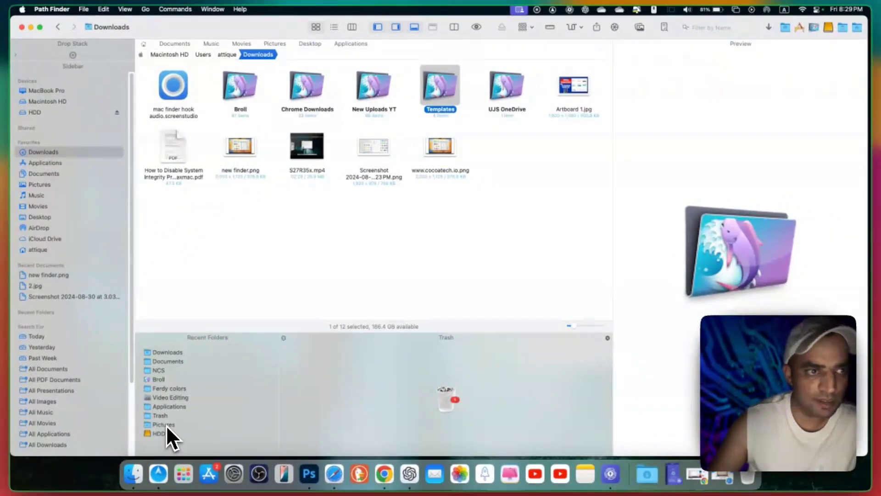
pyautogui.click(384, 193)
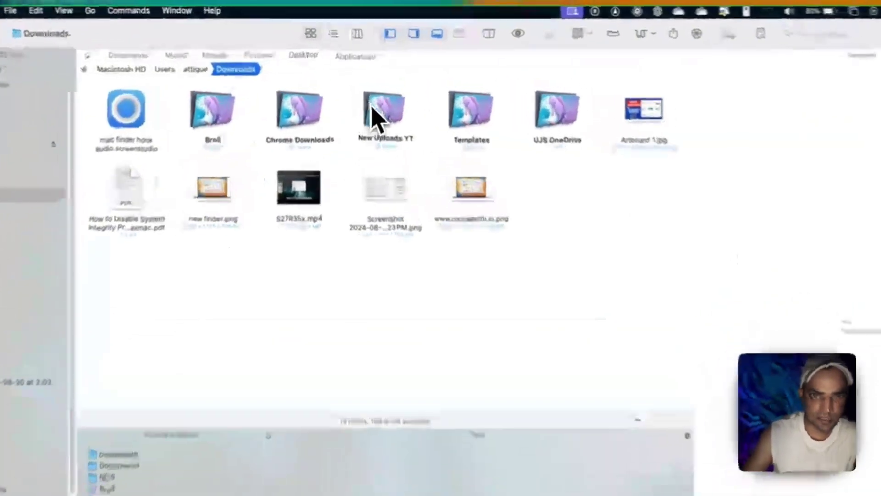
# Show and dismiss New Uploads YT's actions, cancel the Erase Disc dialog, and hide the Preview pane
pyautogui.rightClick(374, 87)
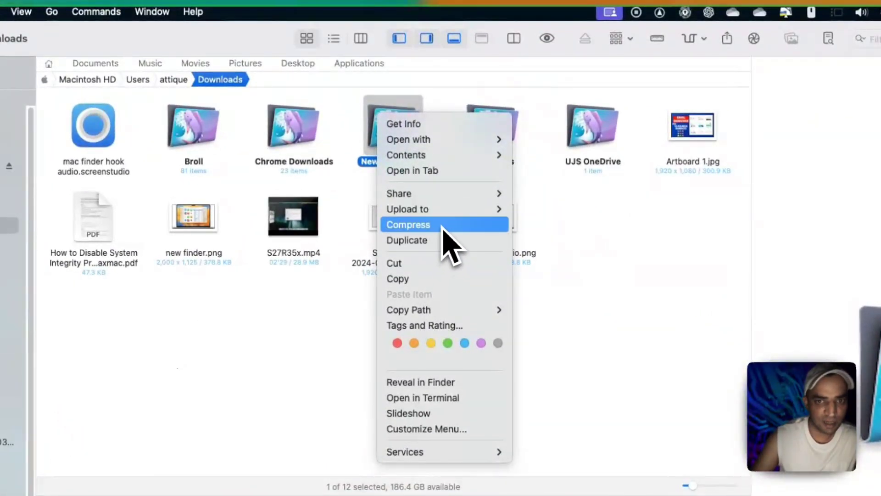
pyautogui.moveTo(406, 141)
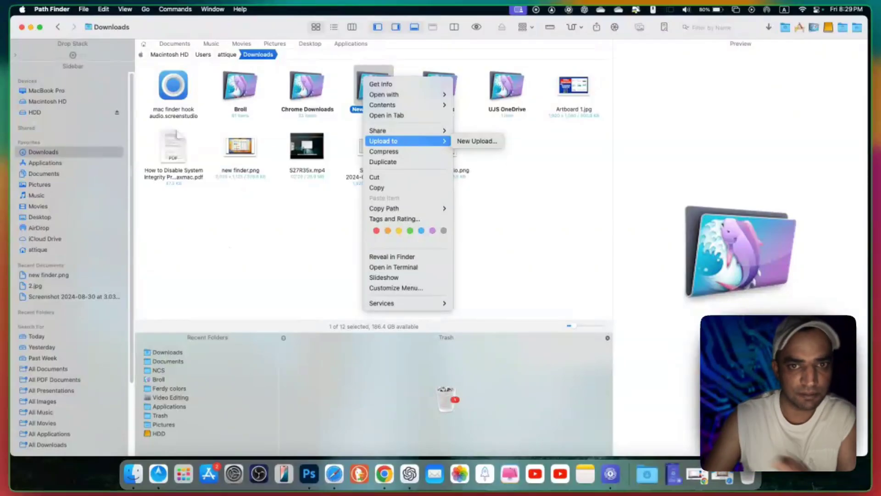
pyautogui.click(510, 197)
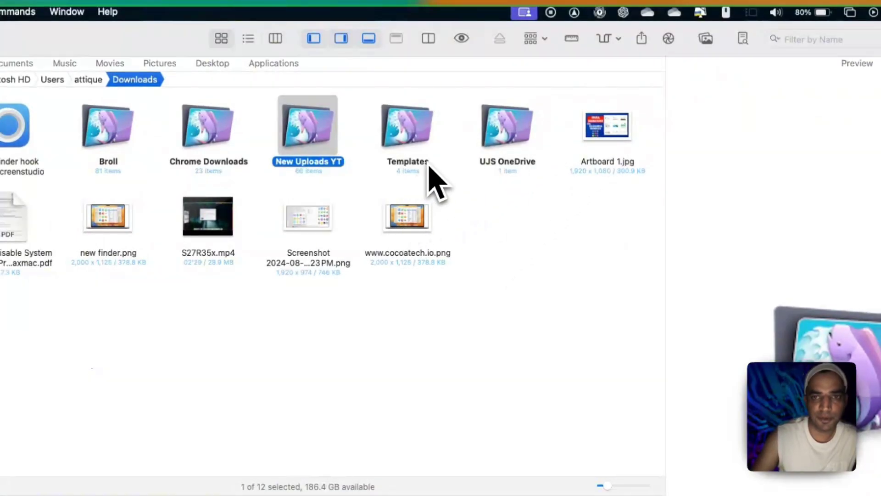
pyautogui.click(667, 39)
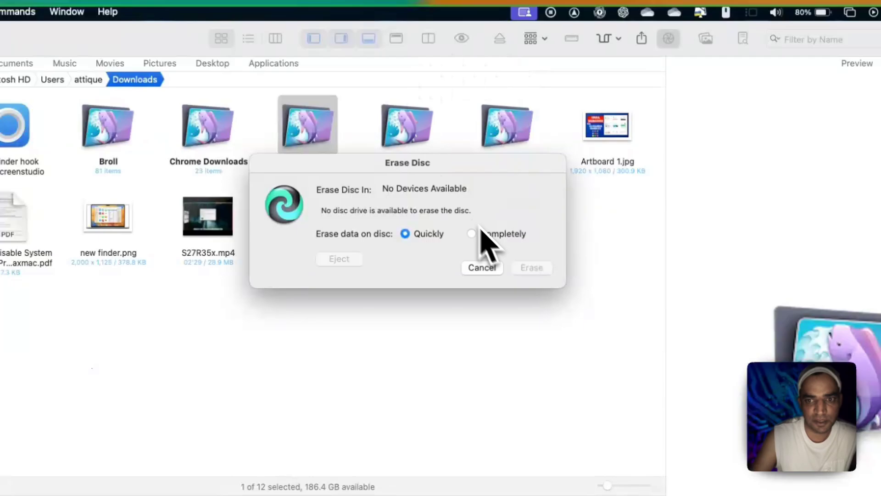
pyautogui.click(481, 267)
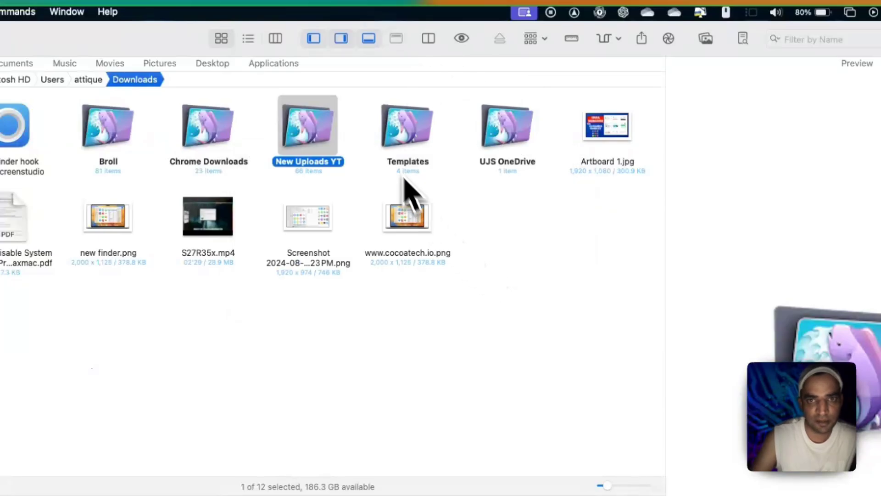
pyautogui.click(430, 47)
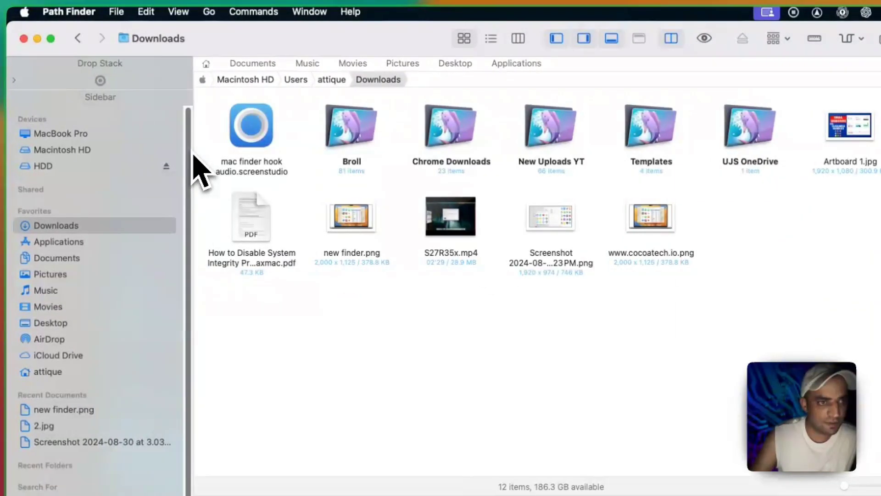
# Browse Applications then Documents beside Downloads, select and deselect the Downloads items, and bring up Finder
pyautogui.click(49, 241)
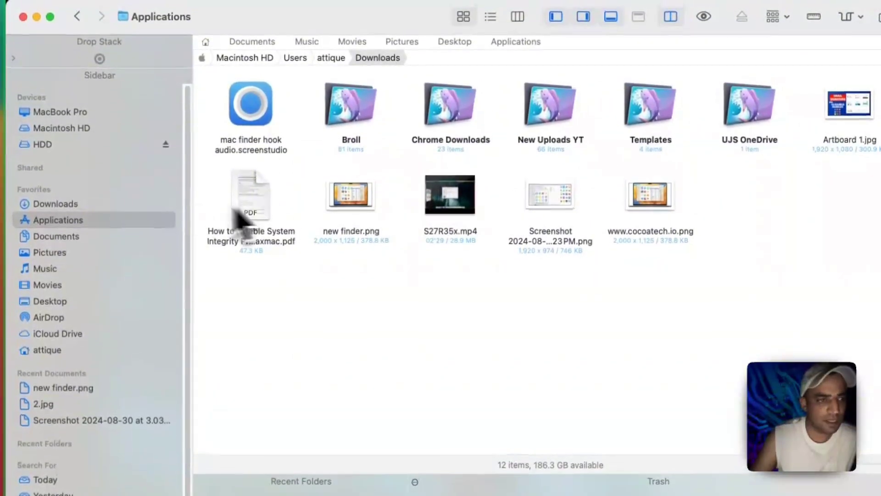
pyautogui.click(56, 250)
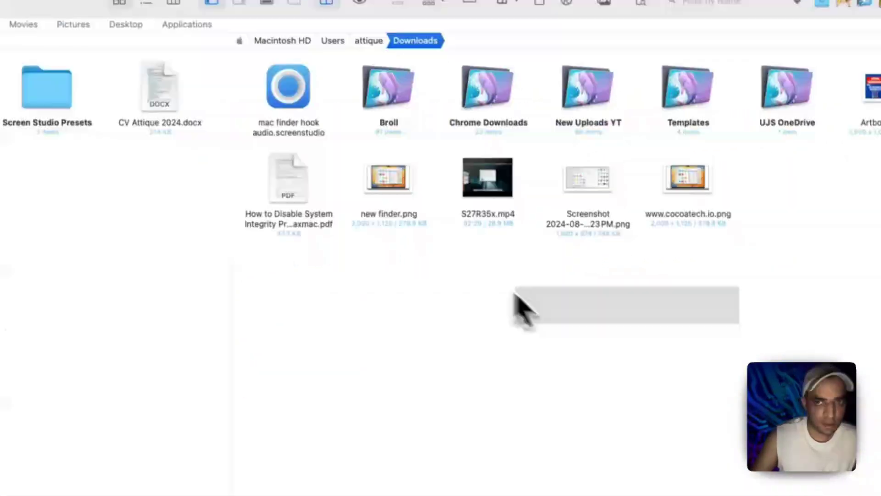
pyautogui.moveTo(518, 308); pyautogui.dragTo(289, 121)
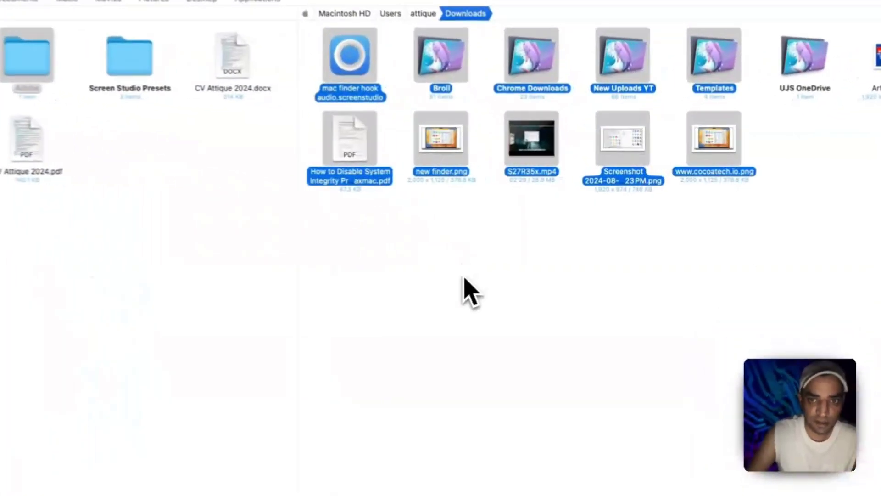
pyautogui.click(515, 261)
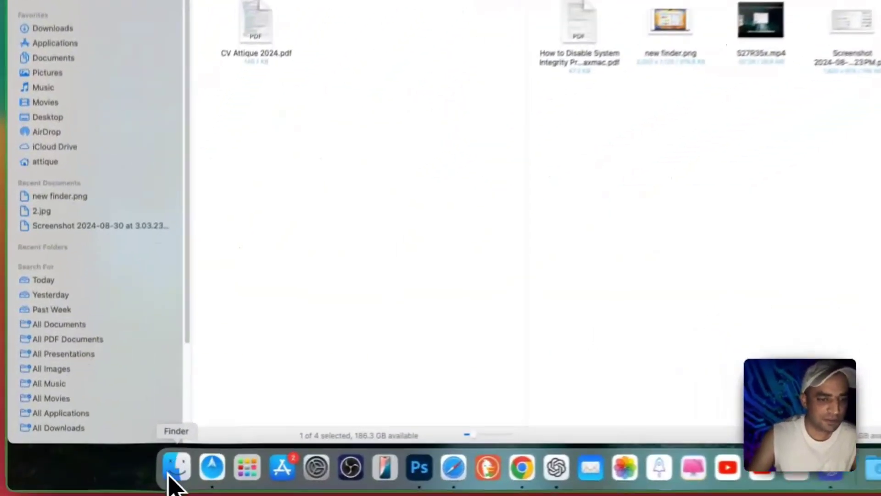
pyautogui.click(127, 477)
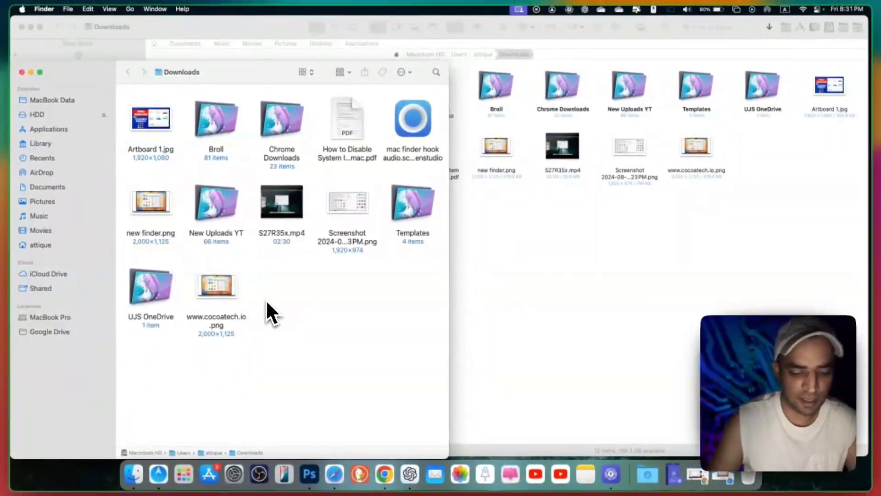
pyautogui.press('cmd+alt+s')
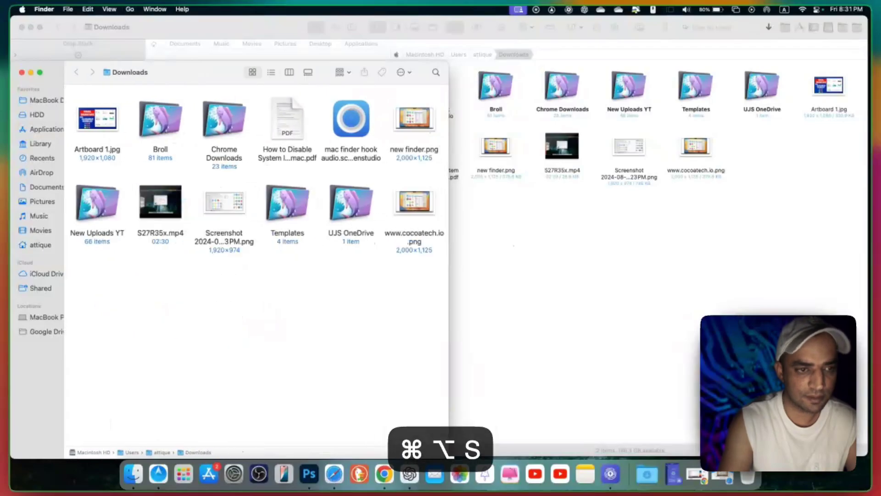
pyautogui.press('super+alt+s')
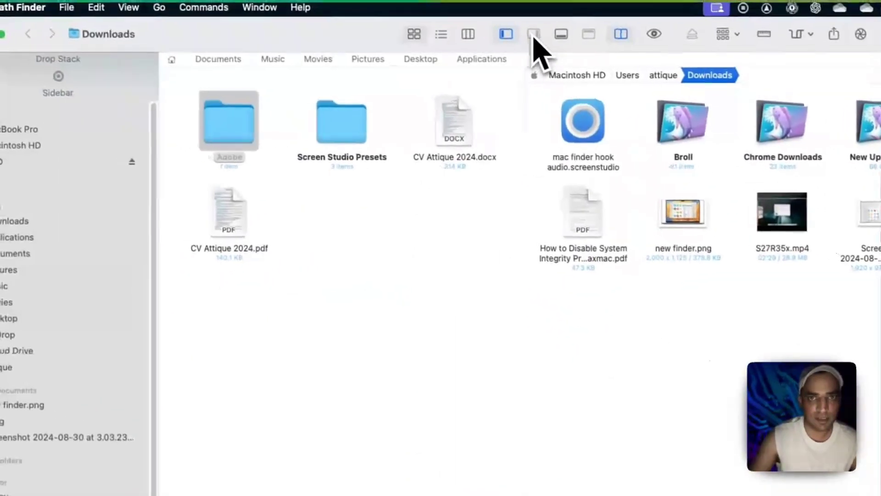
# Toggle the sidebar, collapse to a single Downloads pane, and settle on icon view after list view
pyautogui.click(517, 38)
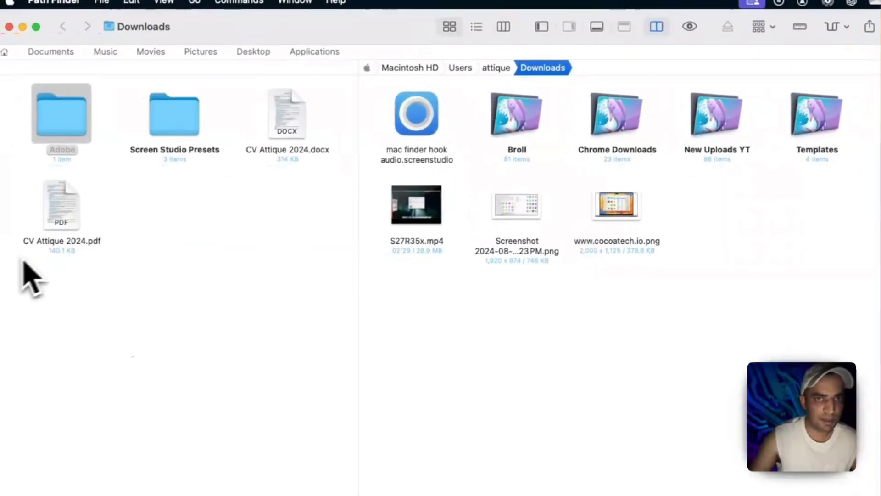
pyautogui.press('super+u')
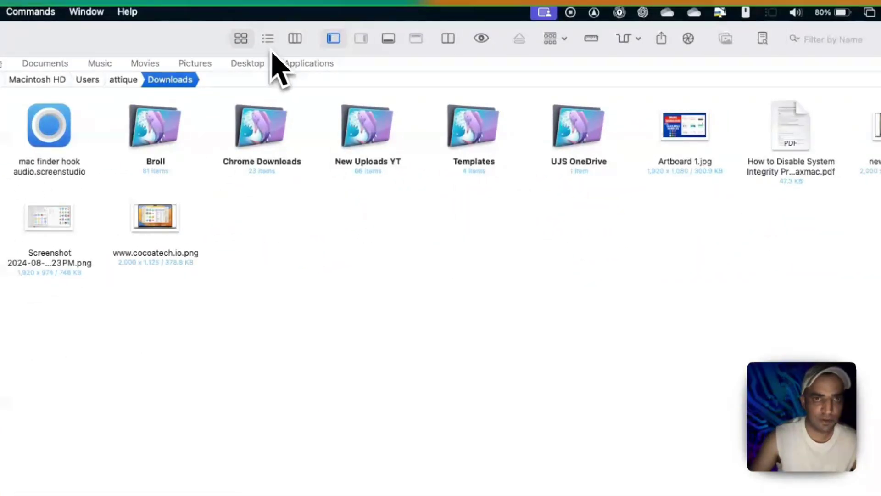
pyautogui.click(268, 38)
pyautogui.click(241, 38)
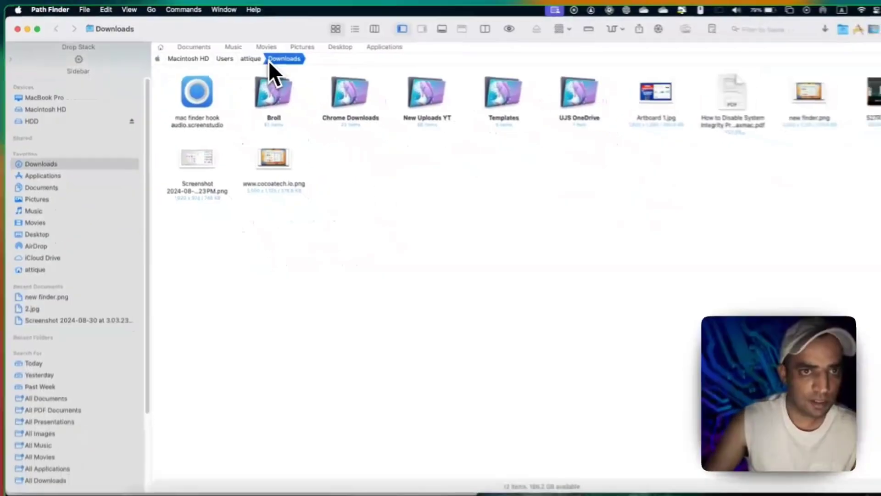
pyautogui.click(268, 55)
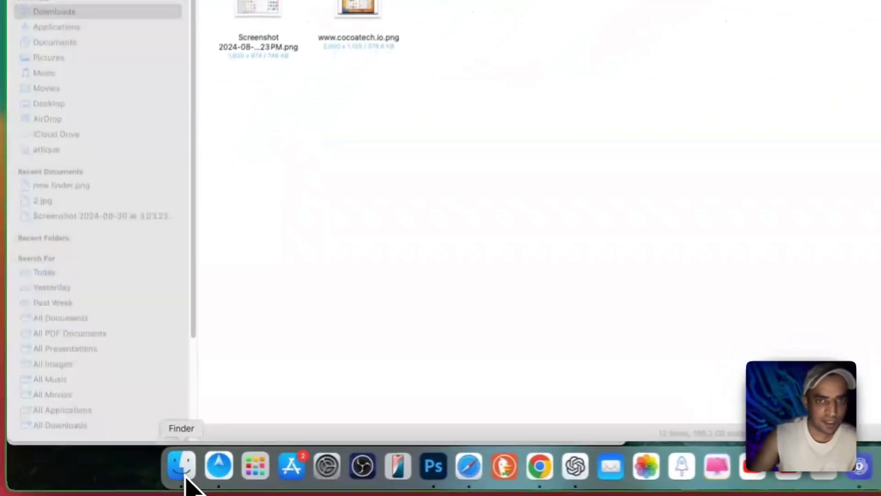
pyautogui.click(133, 473)
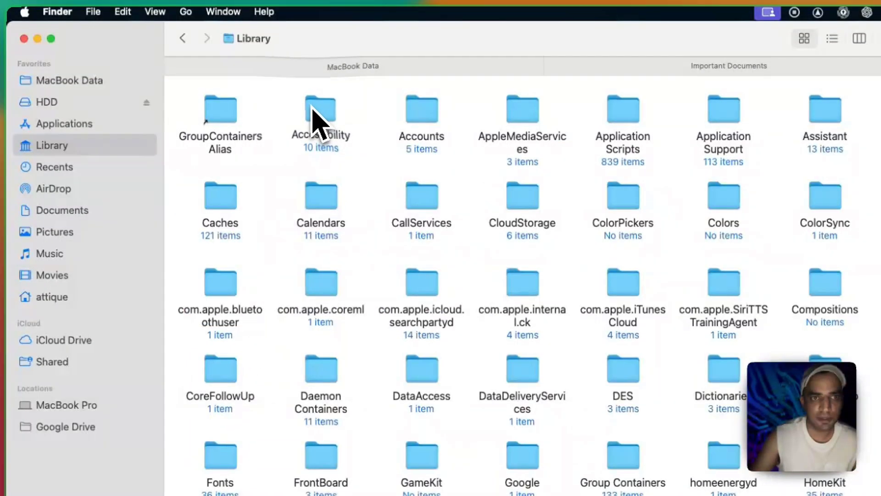
pyautogui.doubleClick(317, 121)
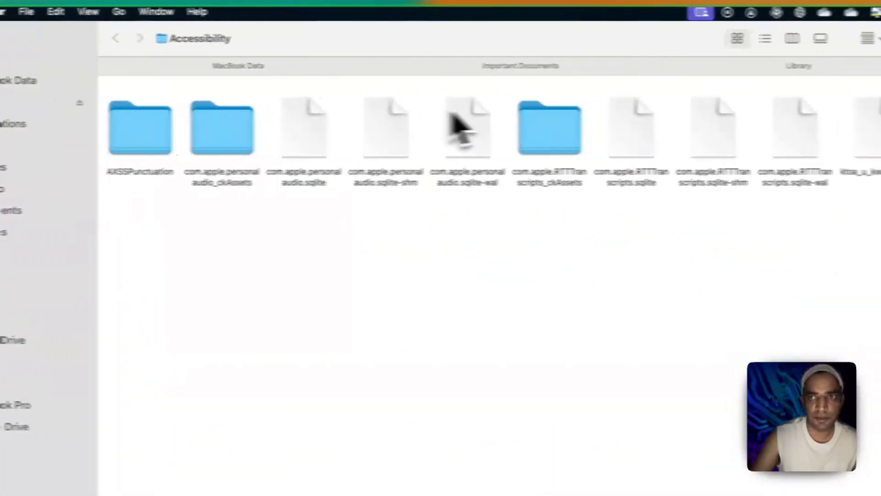
pyautogui.click(557, 68)
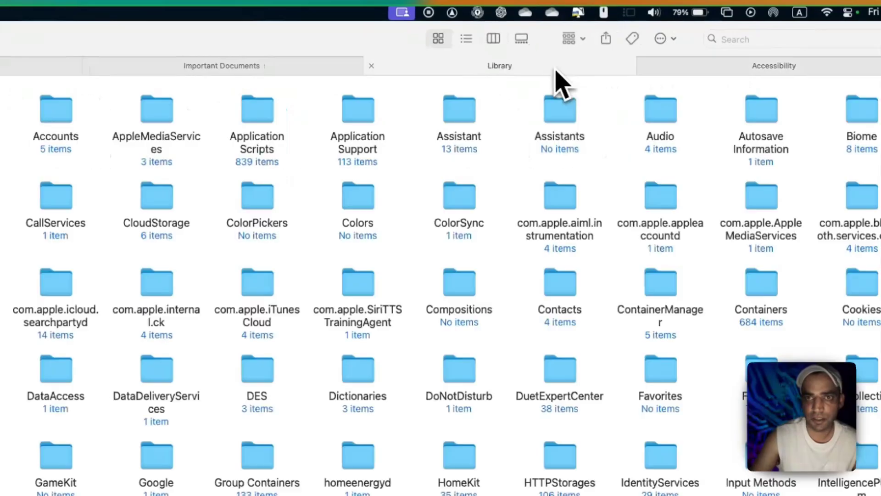
pyautogui.click(444, 72)
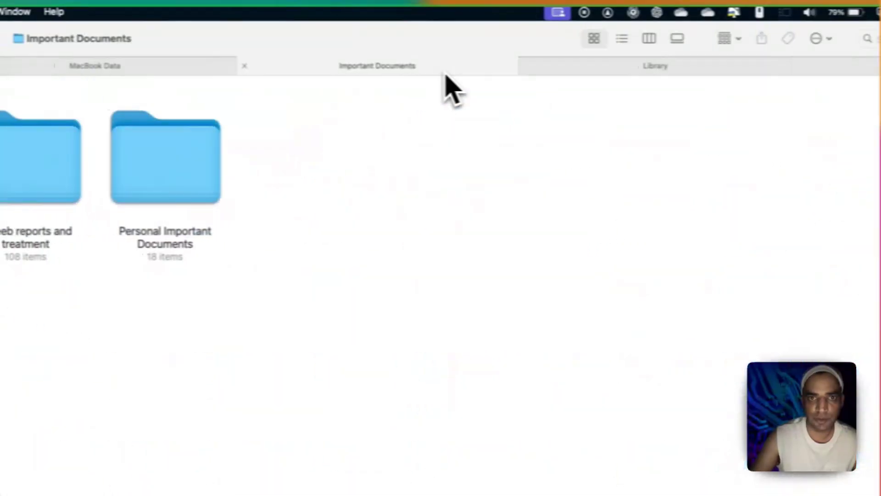
pyautogui.click(203, 72)
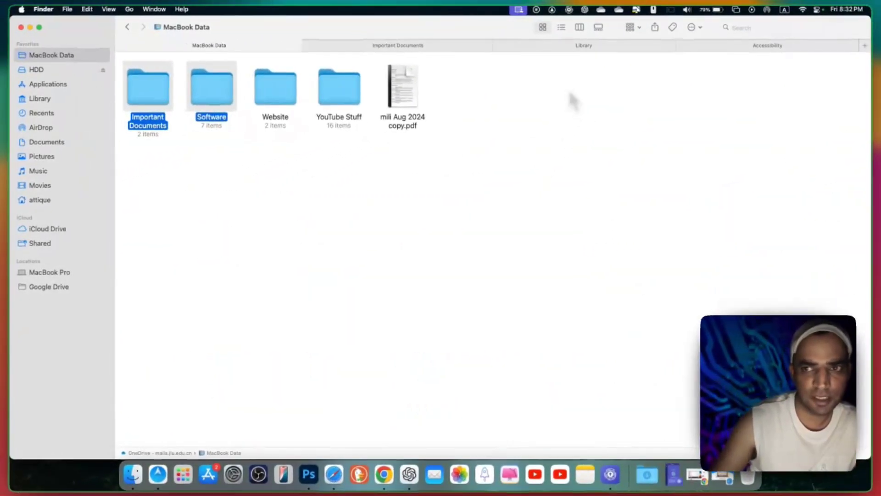
pyautogui.click(158, 472)
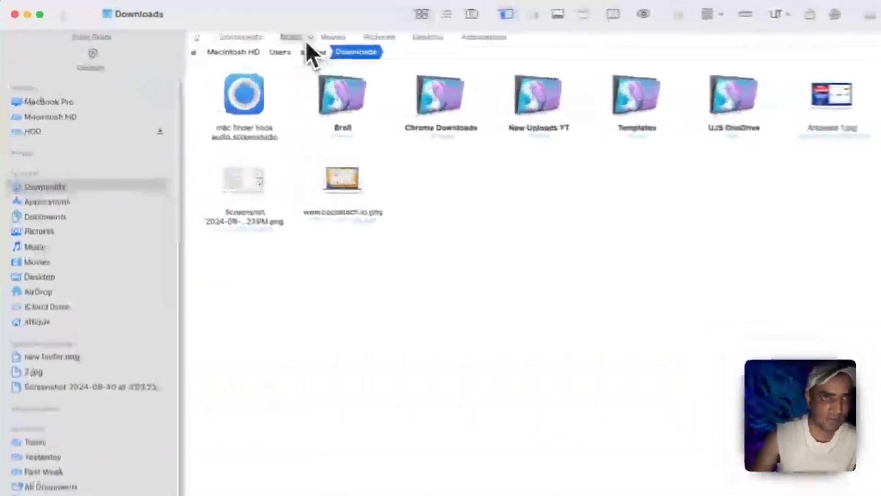
pyautogui.click(227, 44)
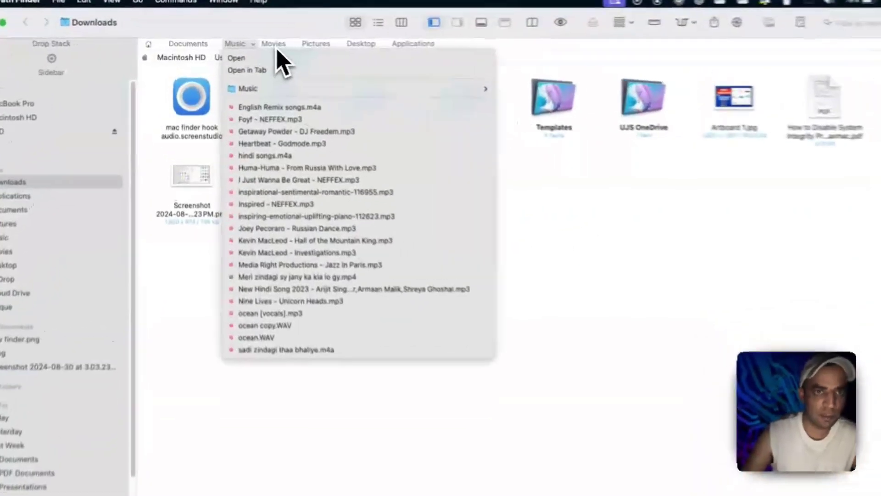
pyautogui.click(252, 43)
pyautogui.click(291, 43)
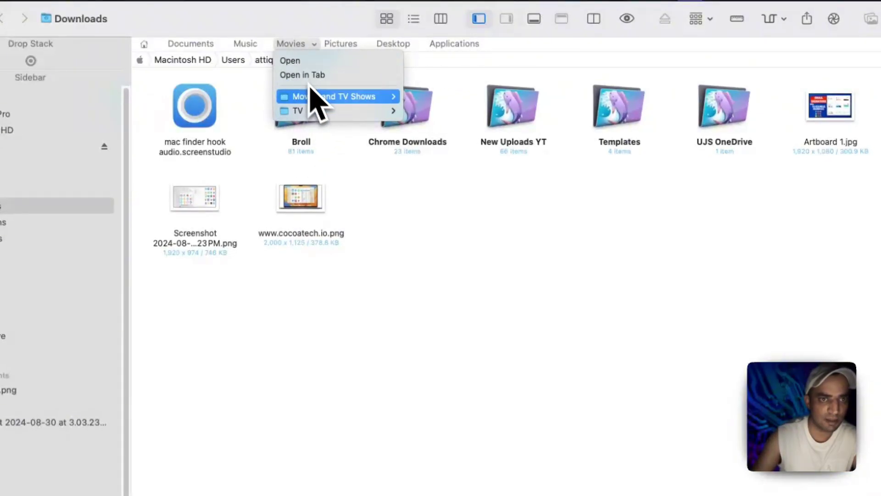
pyautogui.click(449, 50)
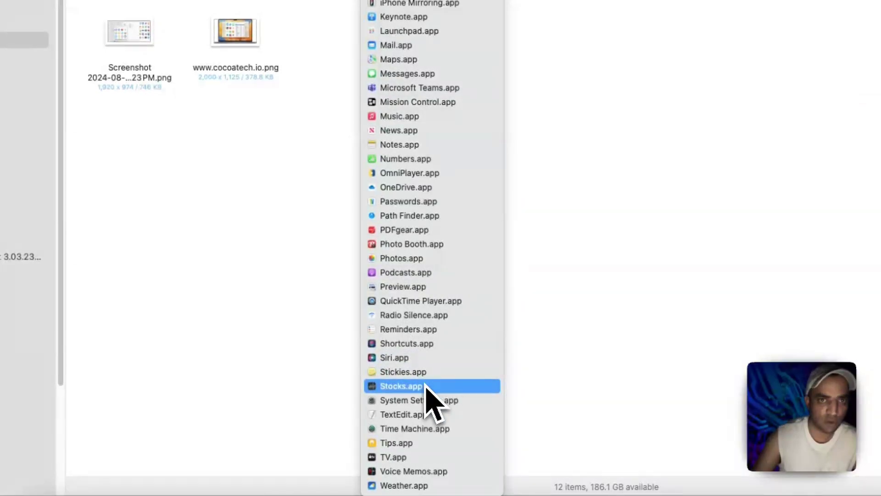
pyautogui.click(370, 82)
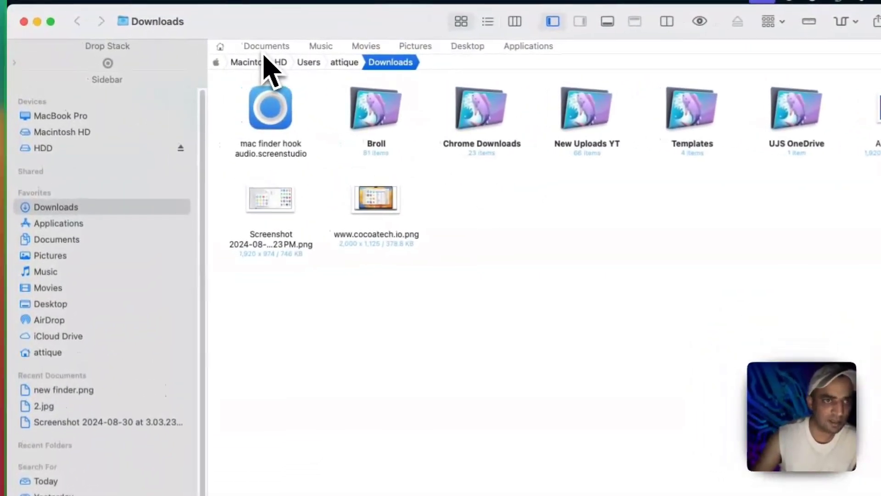
pyautogui.click(184, 44)
pyautogui.click(338, 183)
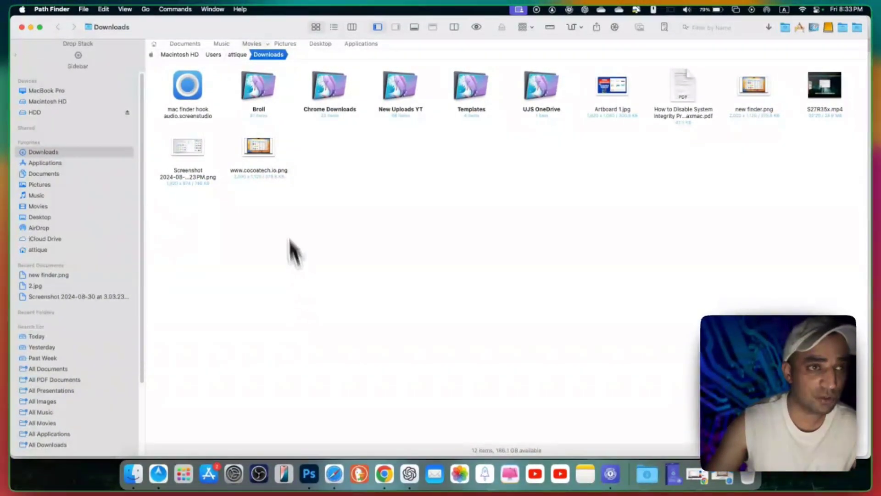
pyautogui.click(52, 8)
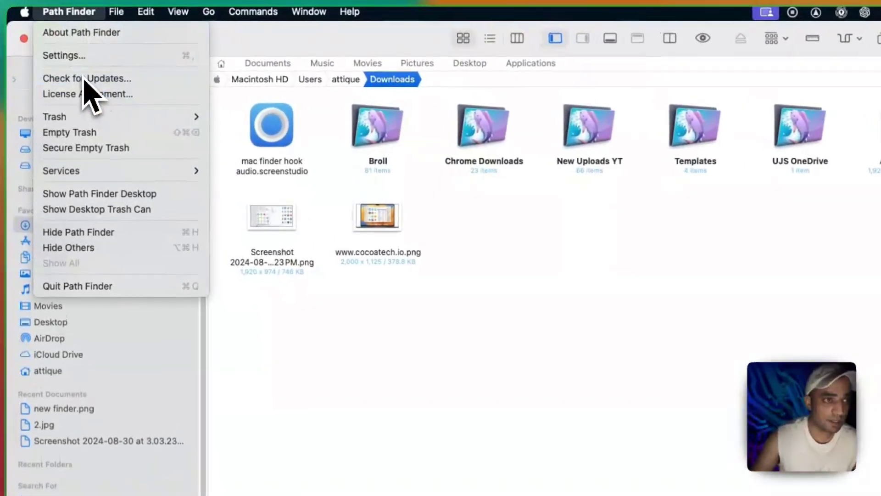
pyautogui.click(48, 40)
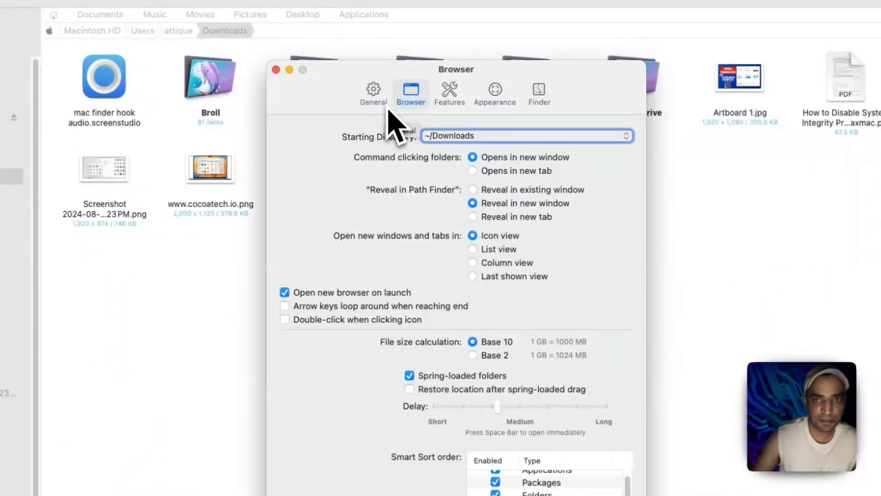
pyautogui.click(449, 93)
pyautogui.click(536, 96)
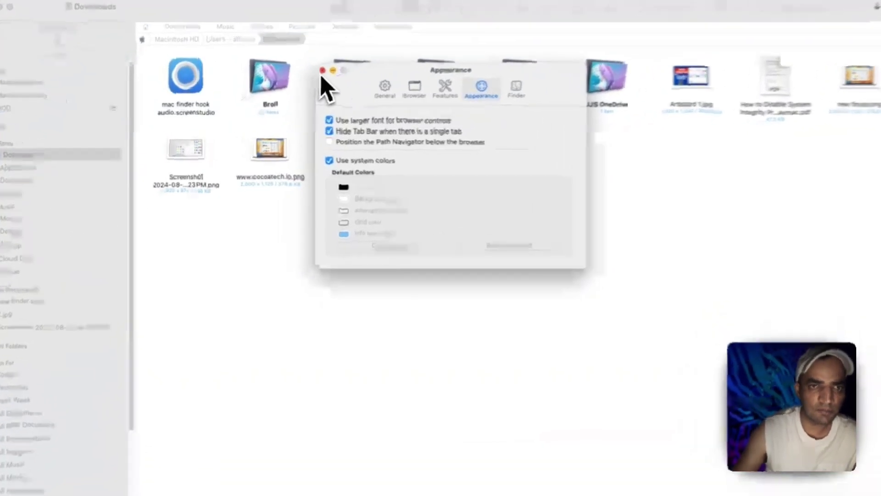
pyautogui.click(322, 71)
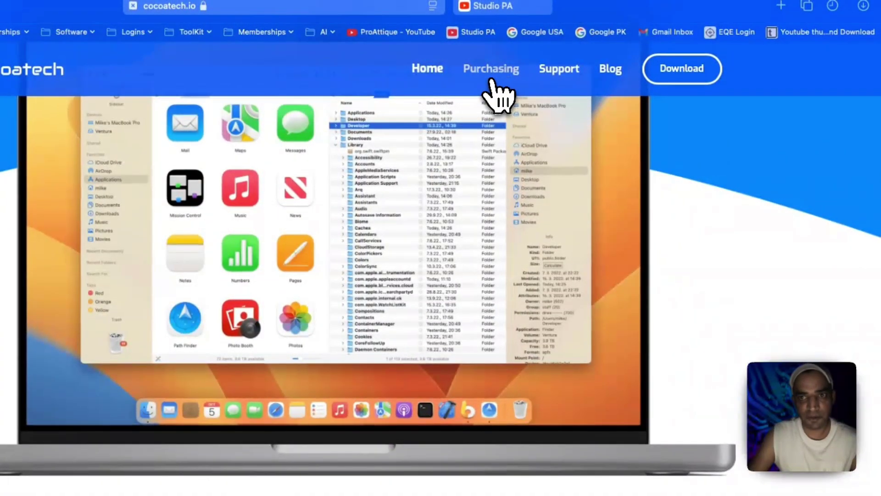
# Go to Cocoatech's Purchasing page listing yearly, monthly, half-yearly and license plans
pyautogui.click(491, 88)
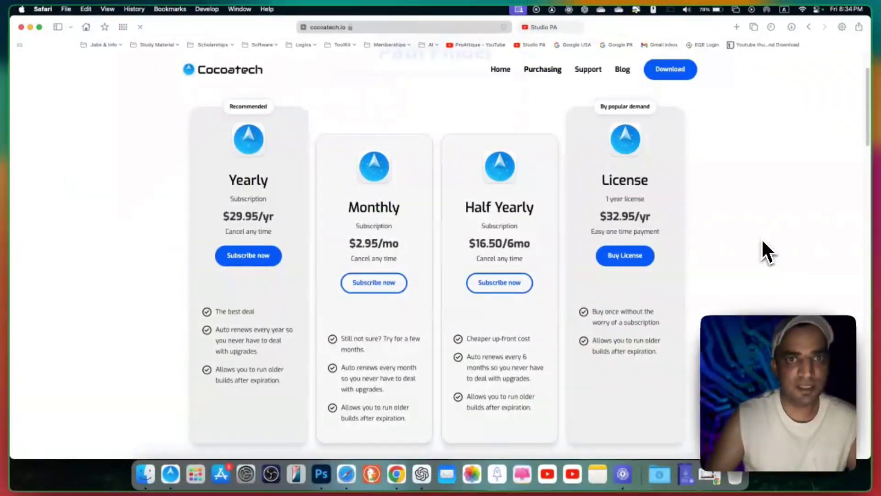